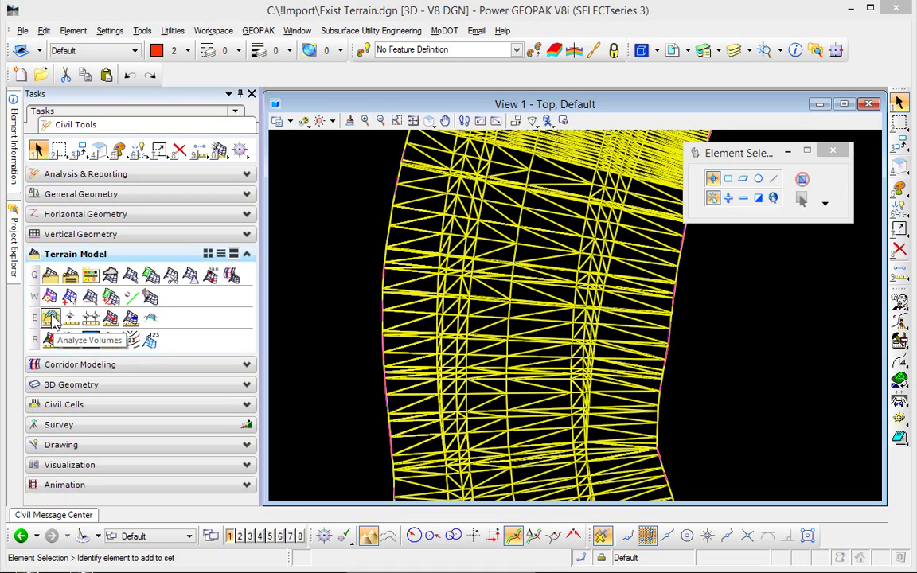
Step: Set up a Terrain Model To Terrain Model volume analysis from terrain J7P0428I-9 to terrain Business 13
click(50, 318)
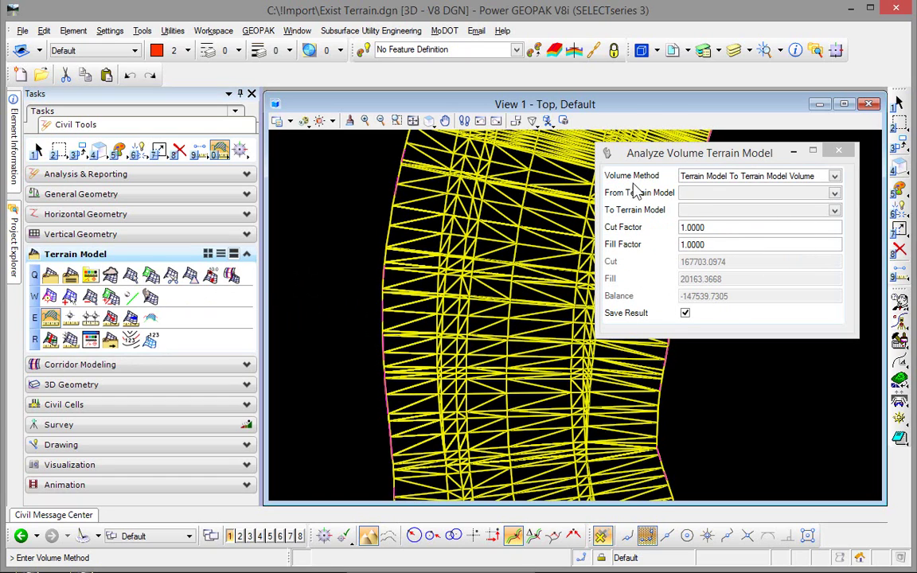
click(834, 177)
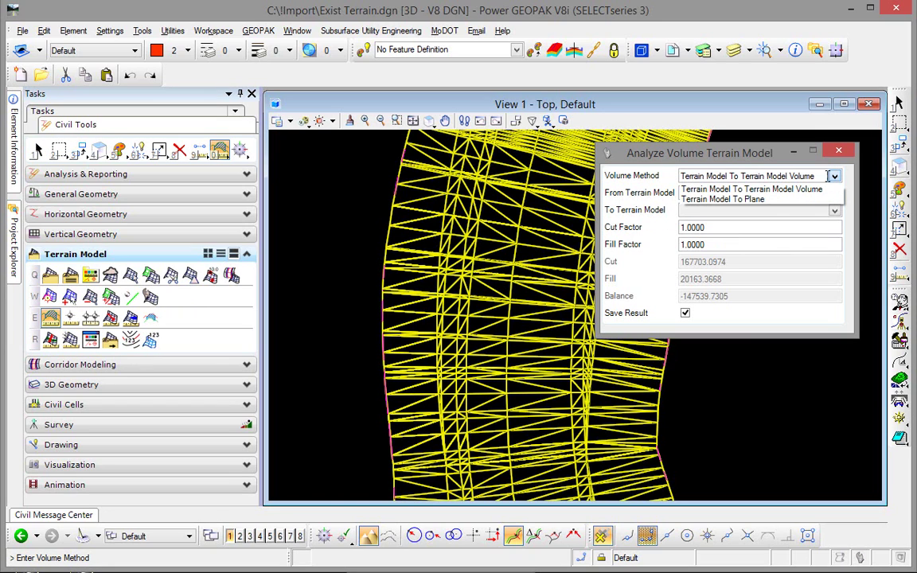
click(761, 191)
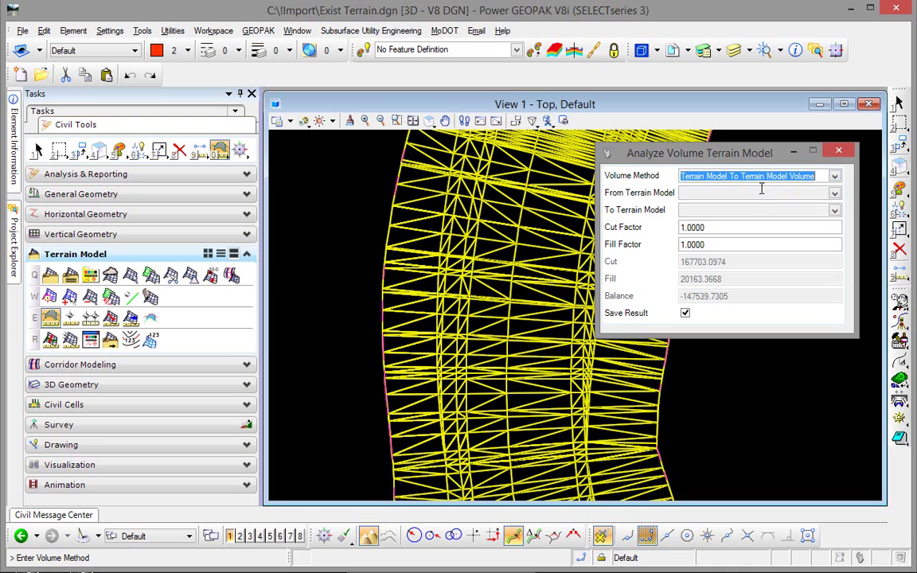
click(319, 301)
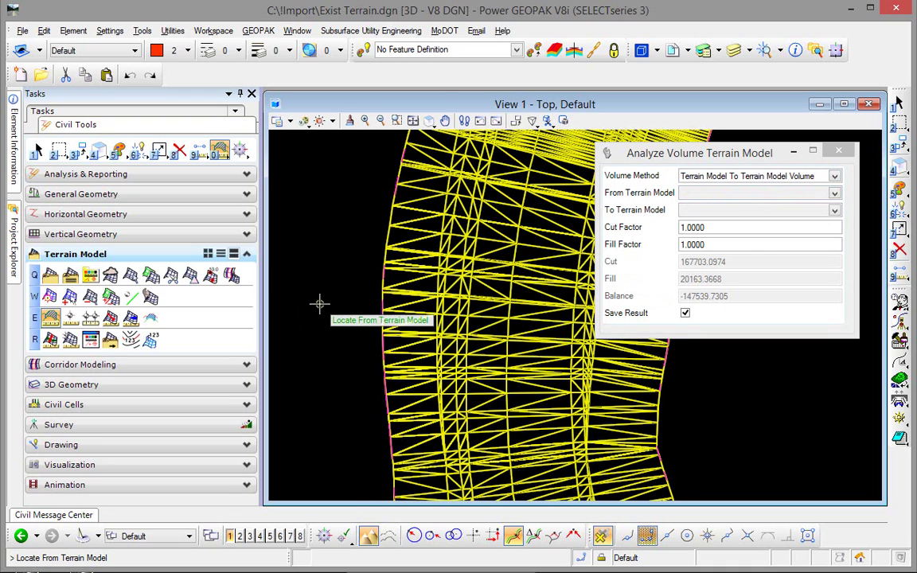
scroll(319, 303, down, 8)
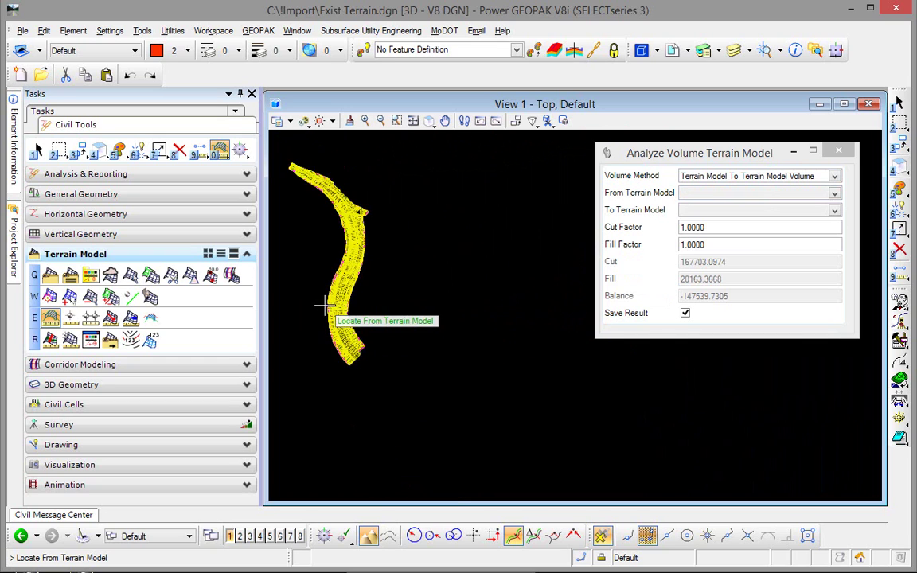
scroll(325, 305, down, 2)
scroll(623, 387, down, 3)
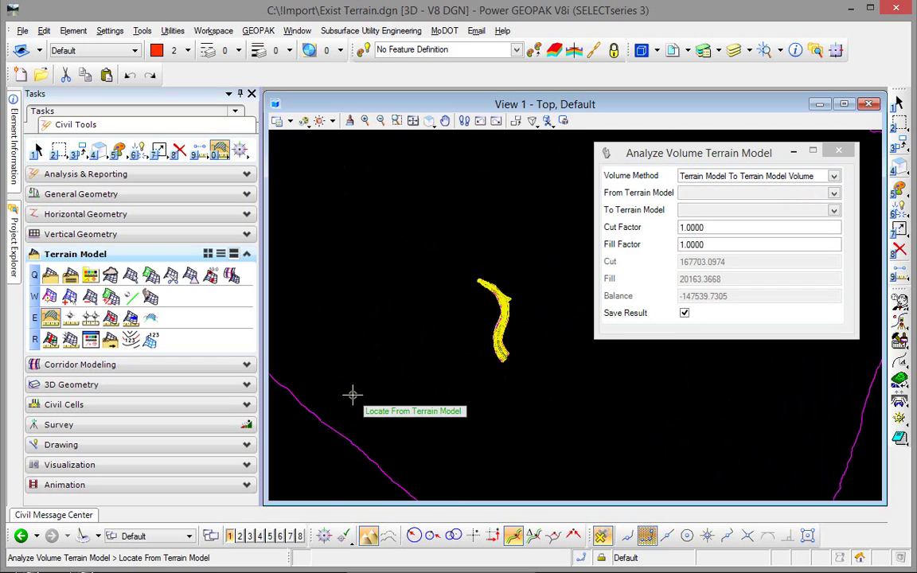
click(324, 423)
scroll(478, 322, up, 4)
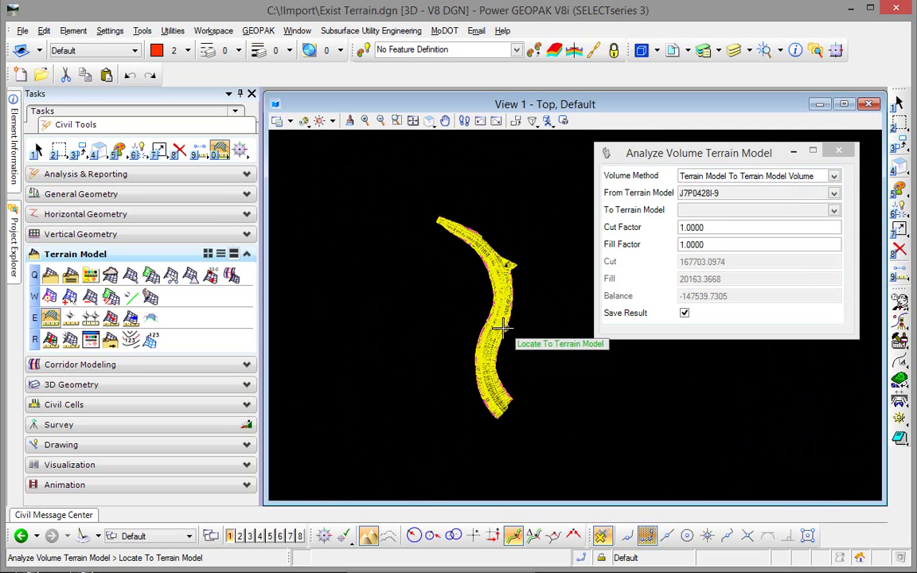
scroll(504, 327, up, 5)
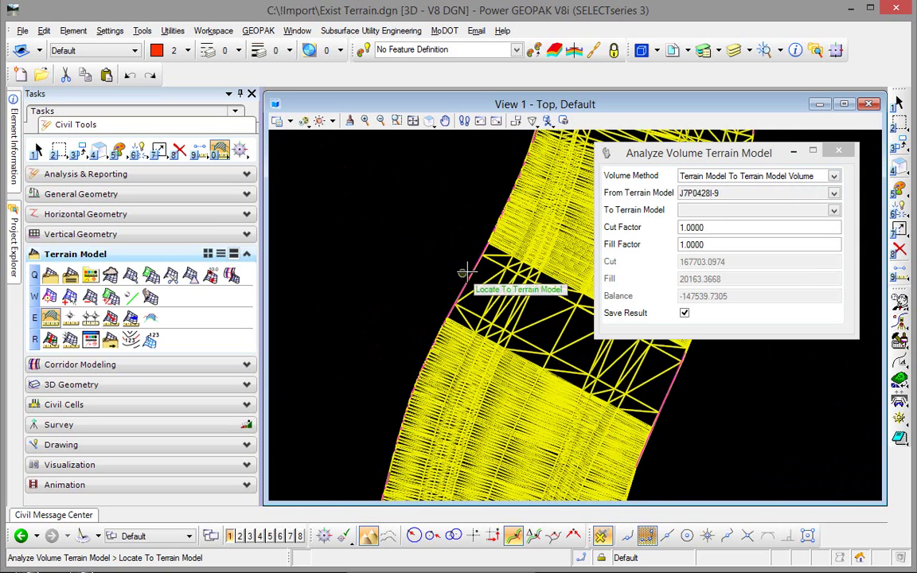
click(470, 268)
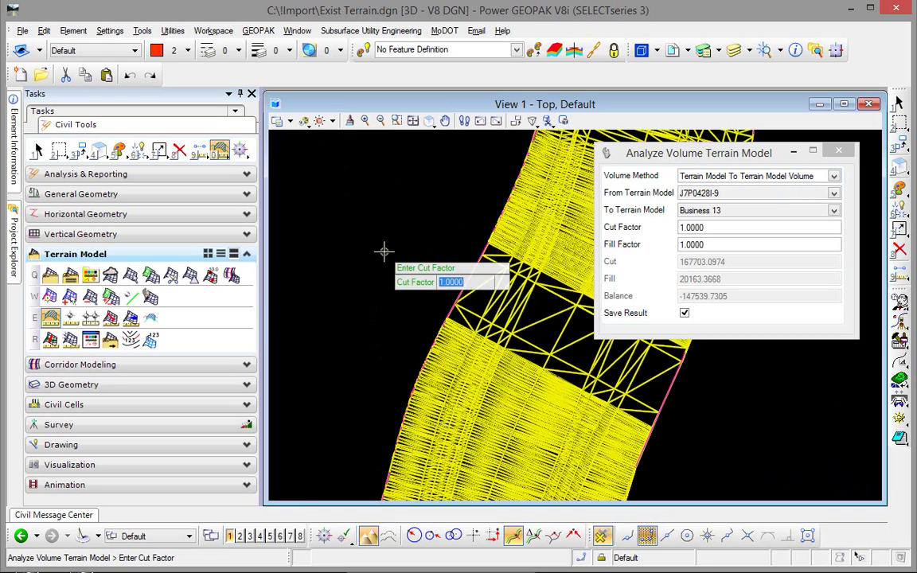
Step: Calculate the volumes with cut and fill factors of 1.0000 and no boundary, and place the saved results text beside the terrain
click(323, 227)
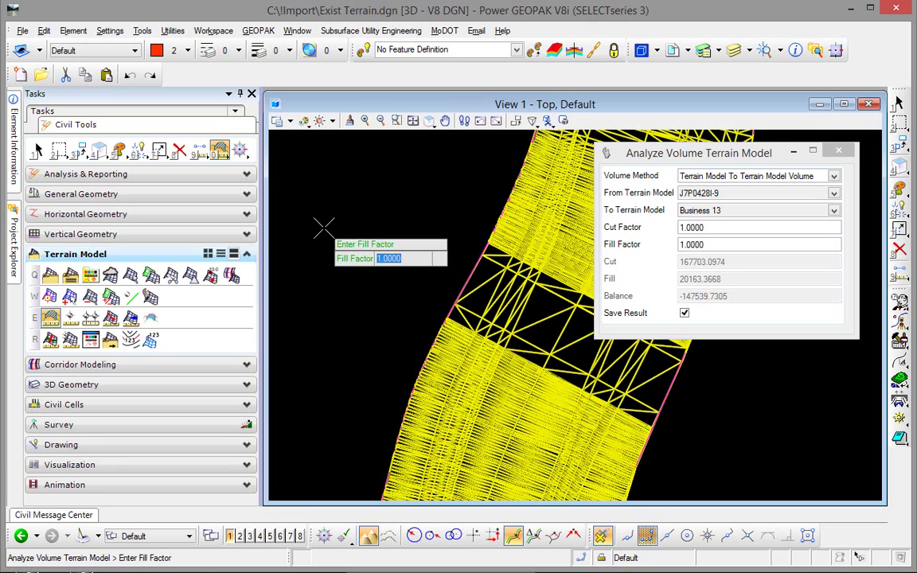
click(322, 229)
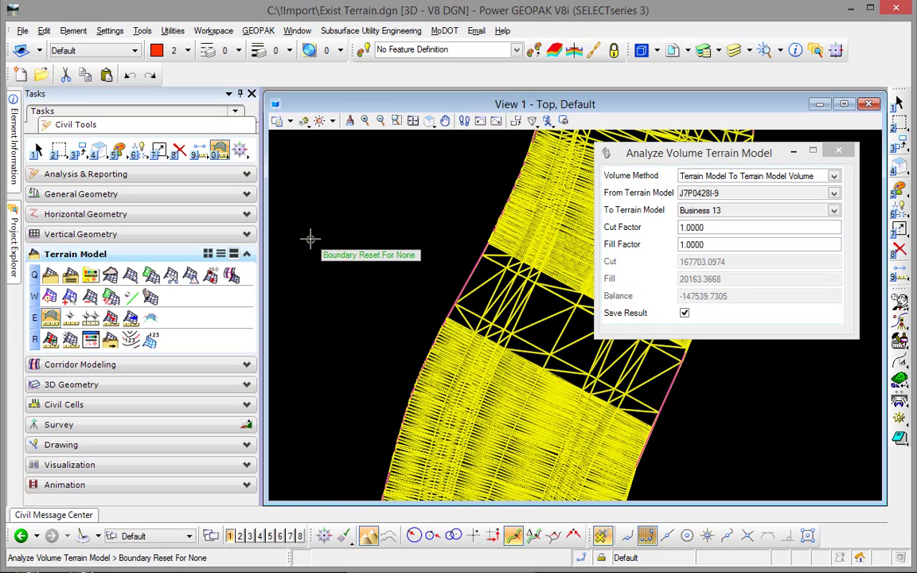
click(310, 237)
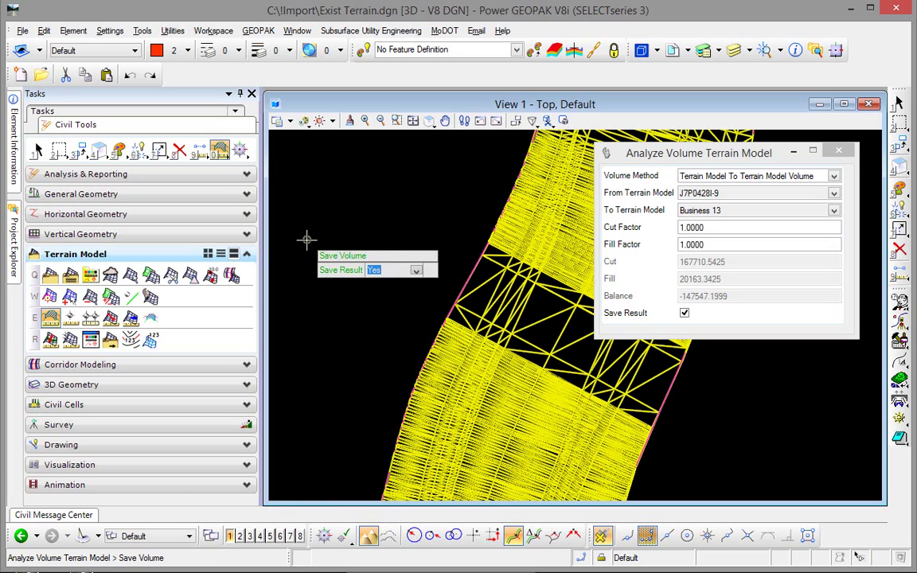
click(306, 240)
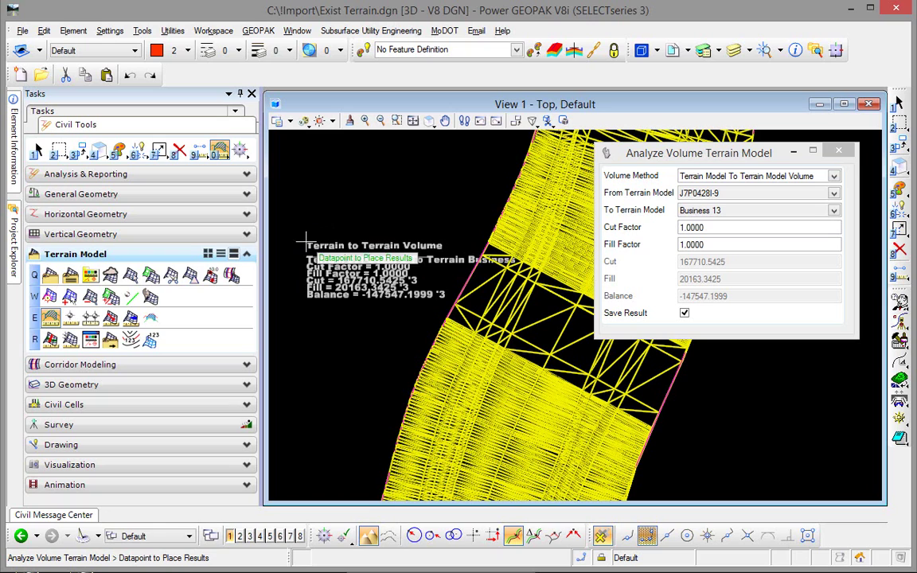
click(283, 161)
scroll(318, 175, up, 2)
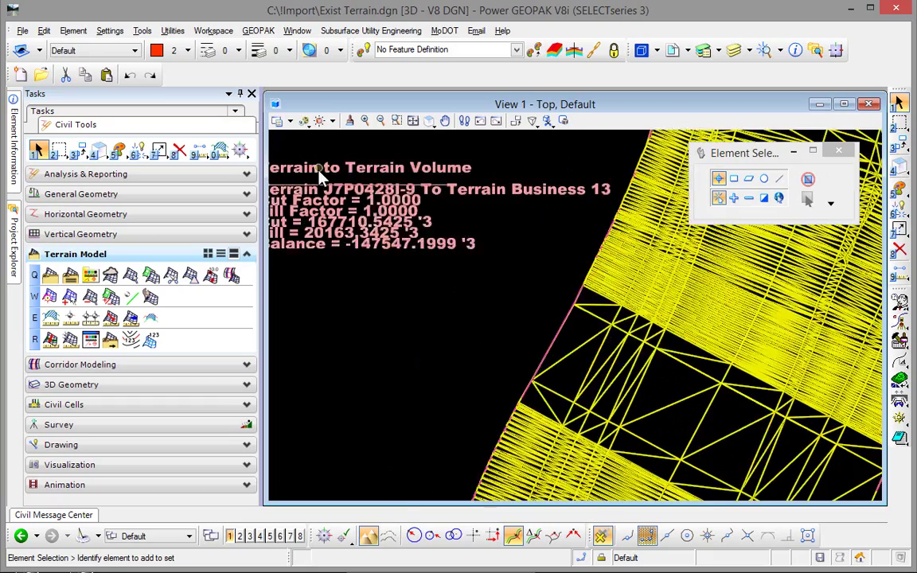
Step: Review the placed volume results text and undo its placement
middle_drag(365, 297, 412, 305)
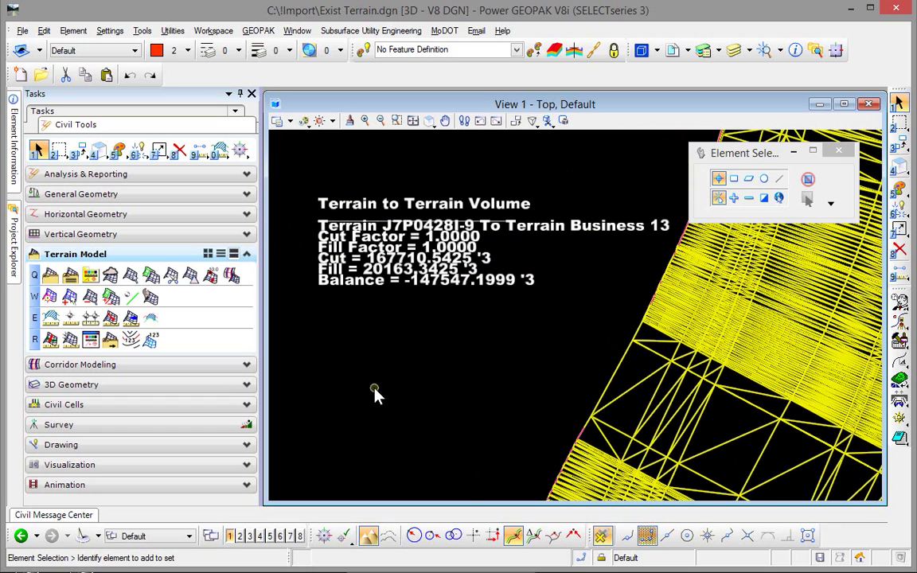
scroll(384, 379, down, 3)
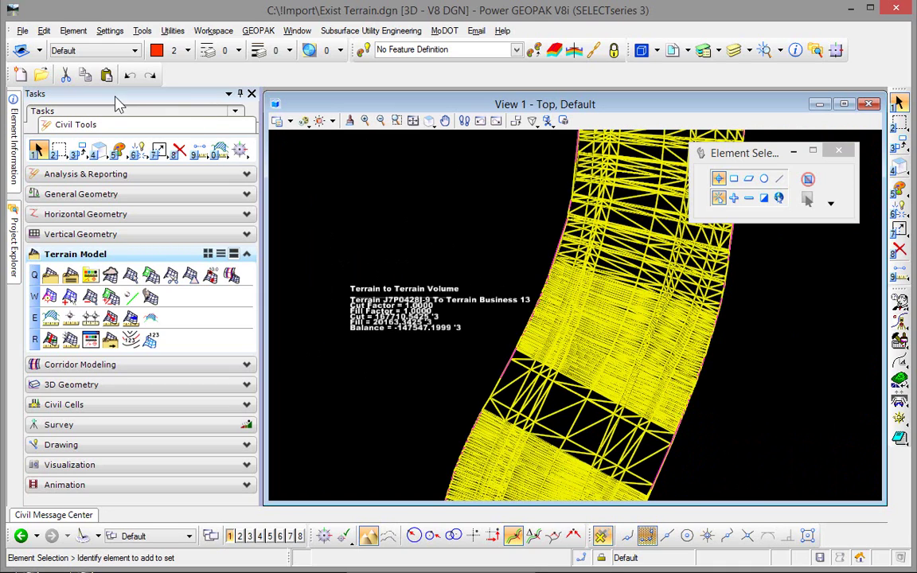
click(130, 75)
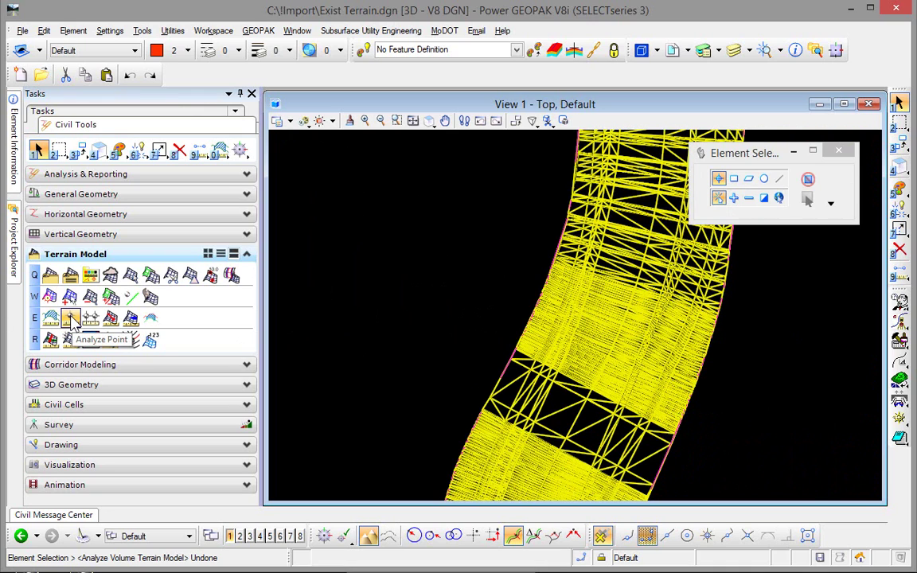
Step: Use Analyze Point on the Business 13 terrain to inspect elevation, slope and aspect within its sparsely triangulated strip
click(71, 318)
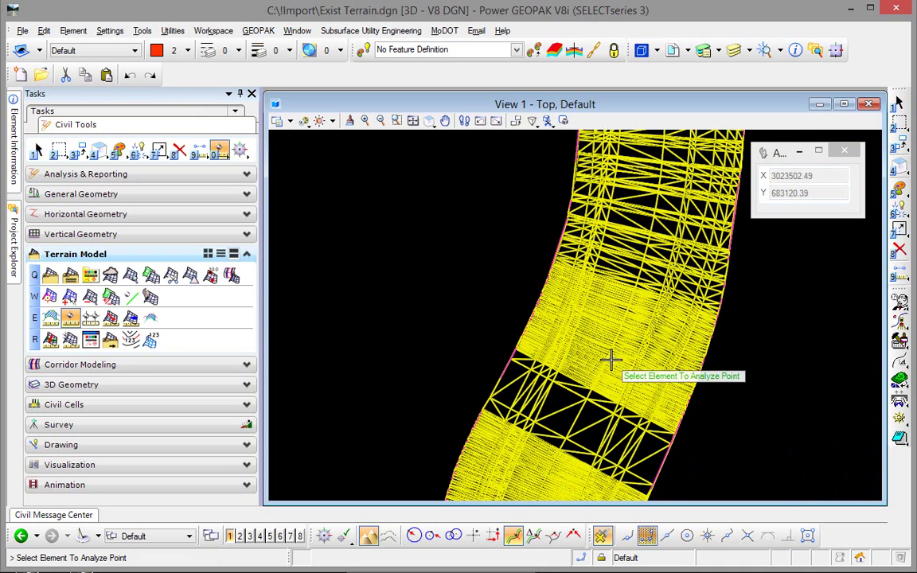
scroll(676, 466, up, 2)
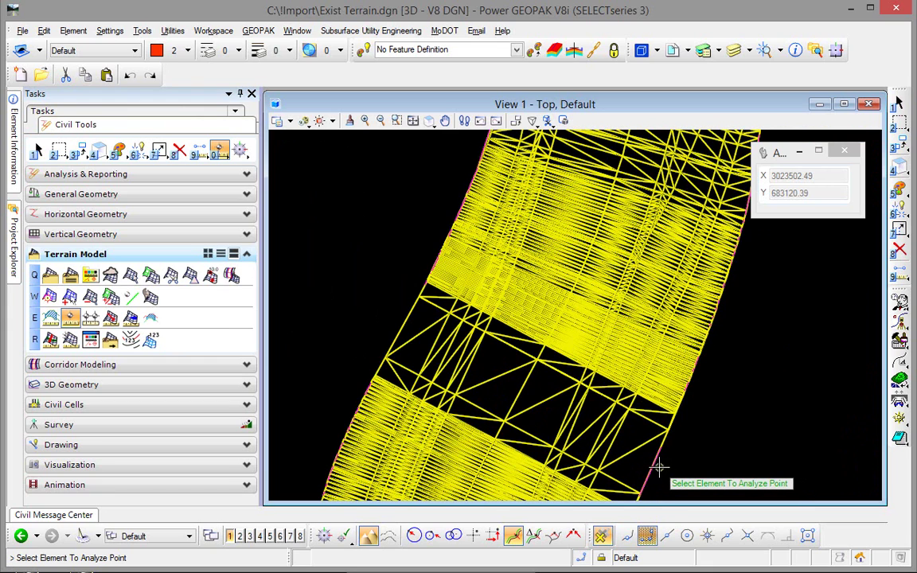
click(651, 471)
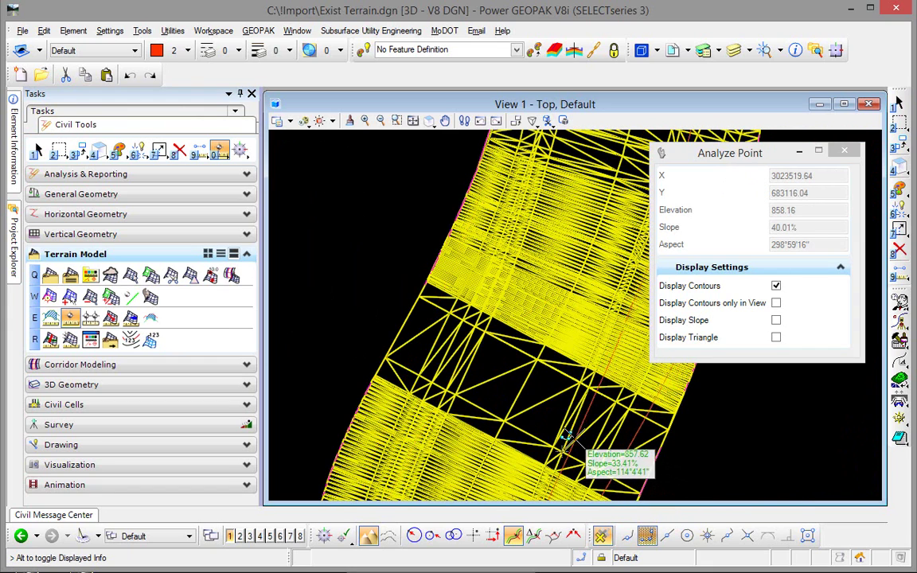
scroll(570, 438, up, 2)
scroll(570, 438, up, 3)
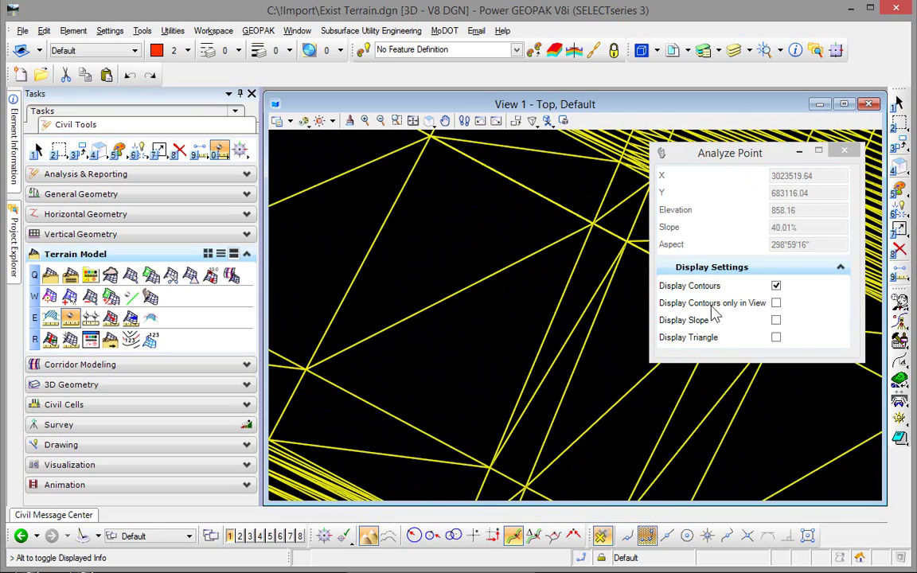
Step: Turn off Display Contours for the point analysis and enable Display Contours only in View, Display Slope and Display Triangle
click(776, 287)
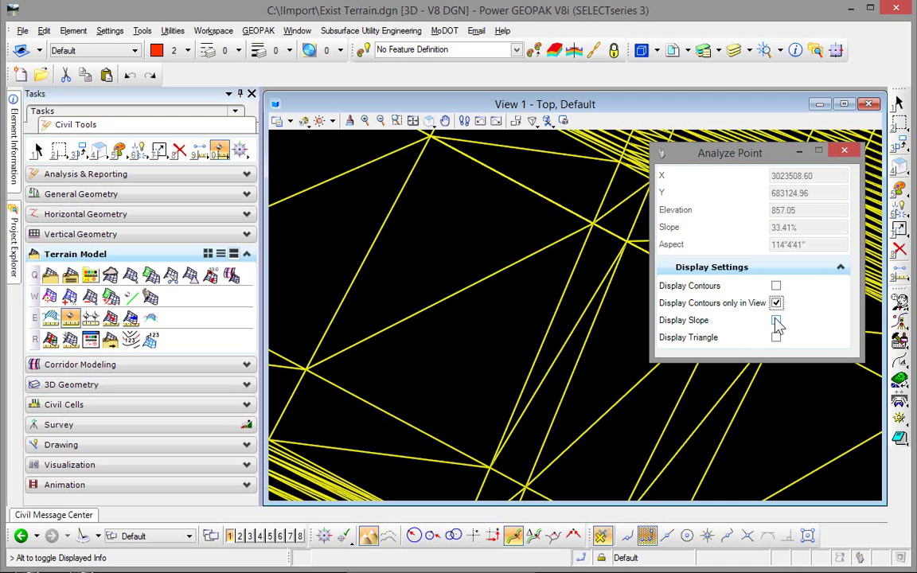
click(776, 320)
scroll(418, 314, down, 2)
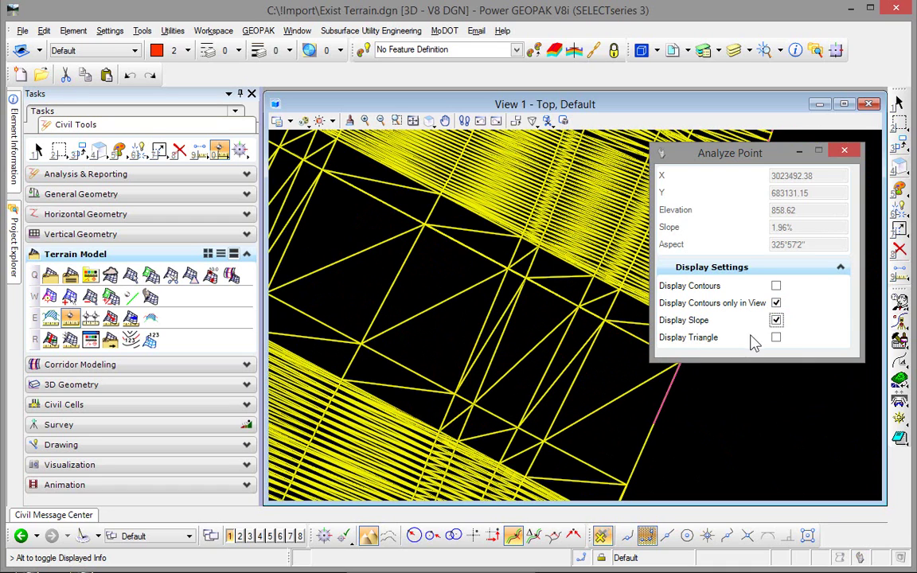
click(776, 338)
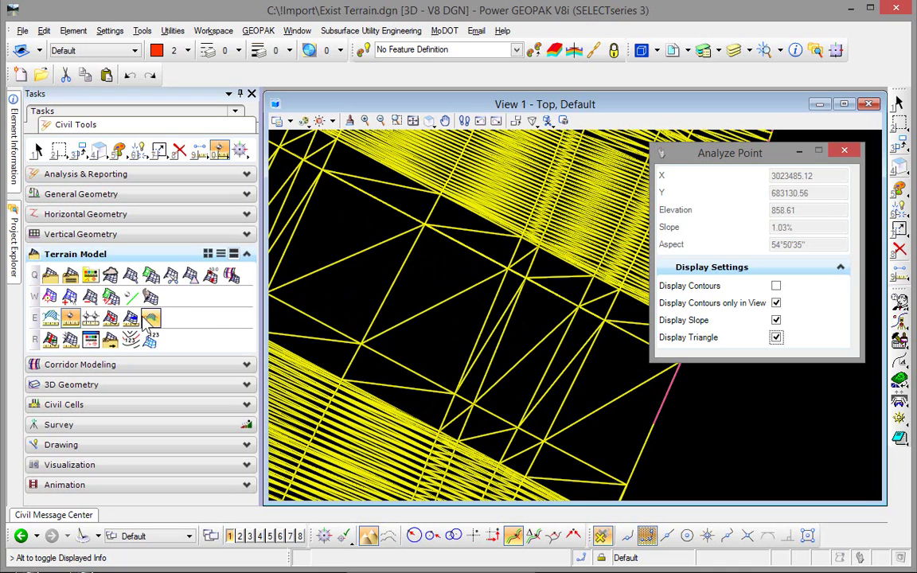
Step: Analyze the slope between two points about 41 apart across the terrain's sparsely triangulated strip, and undo the resulting annotation
click(90, 320)
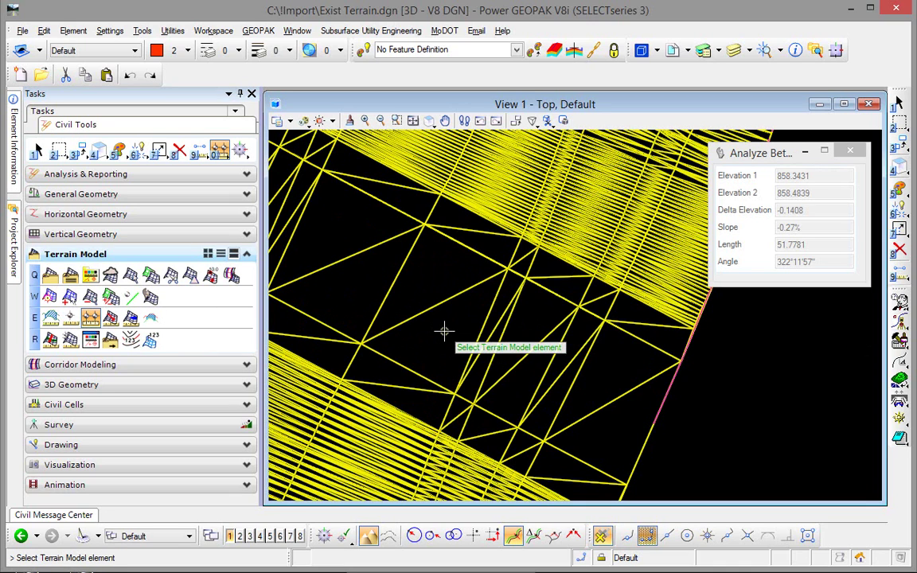
click(660, 398)
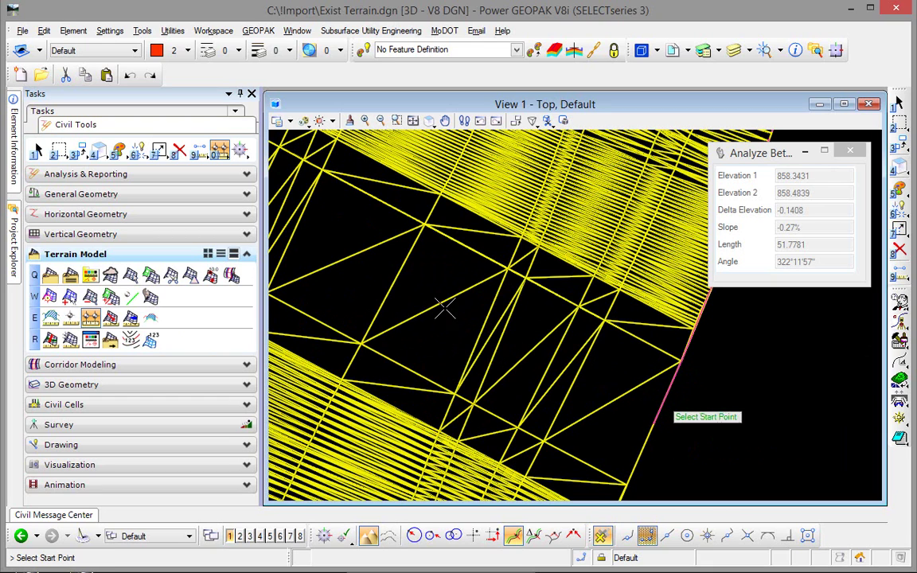
click(350, 281)
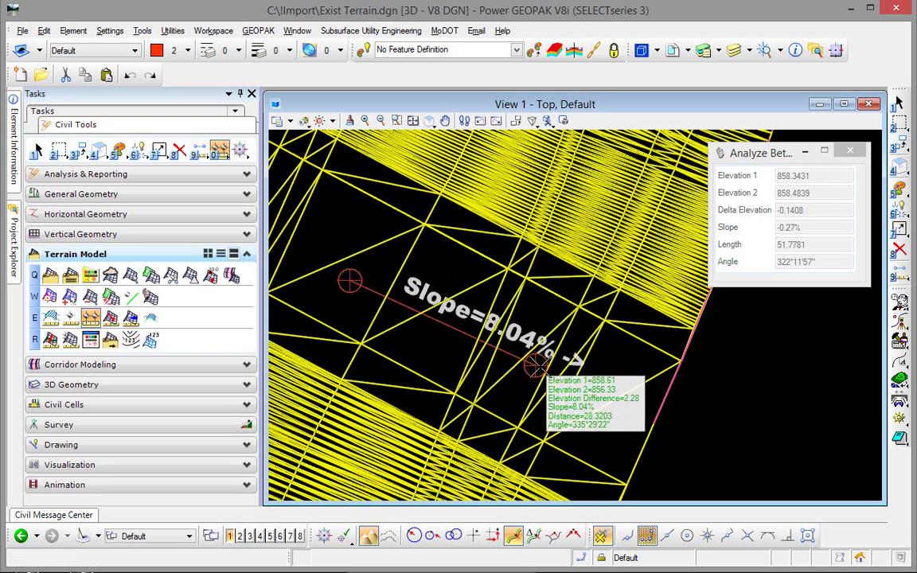
click(599, 437)
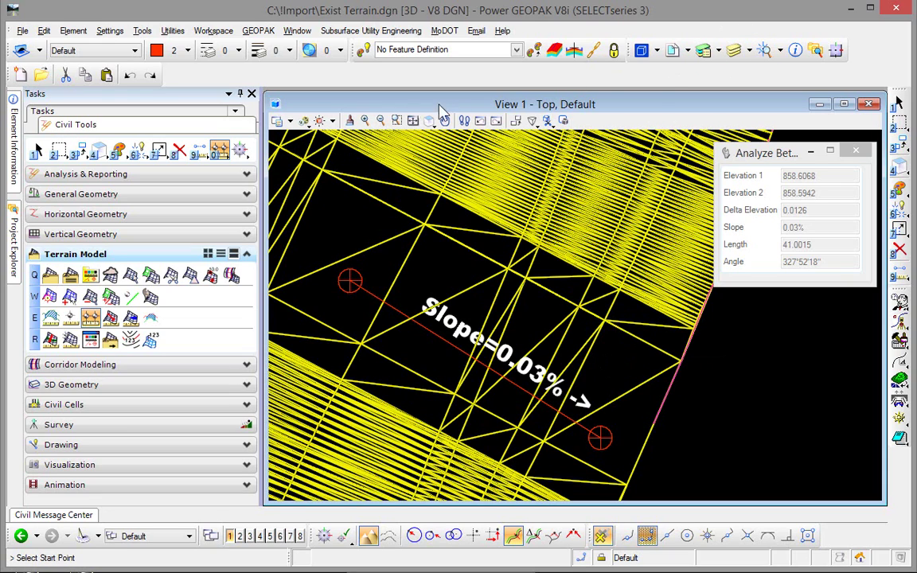
click(129, 75)
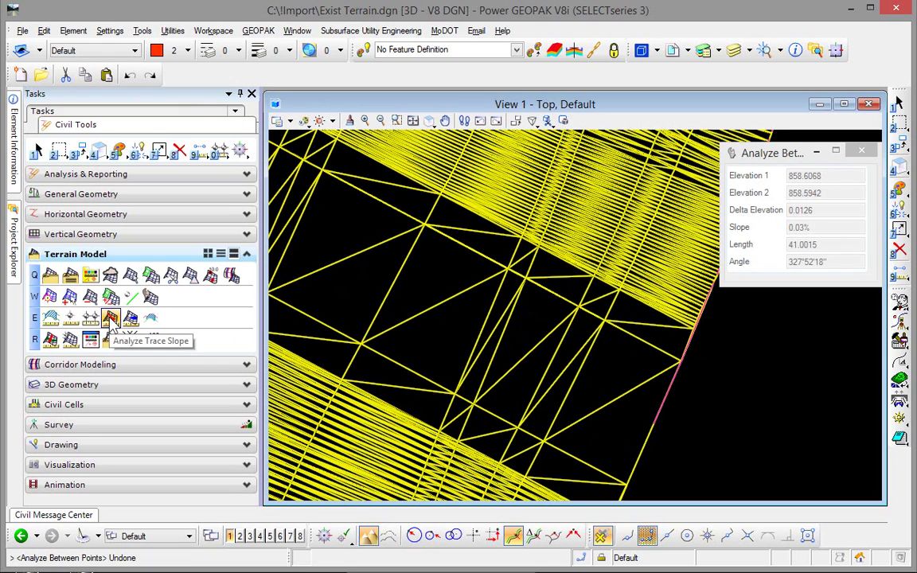
Step: Preview a downward Maximum Slope Trace on the Business 13 terrain with the trace length set to 50
click(110, 319)
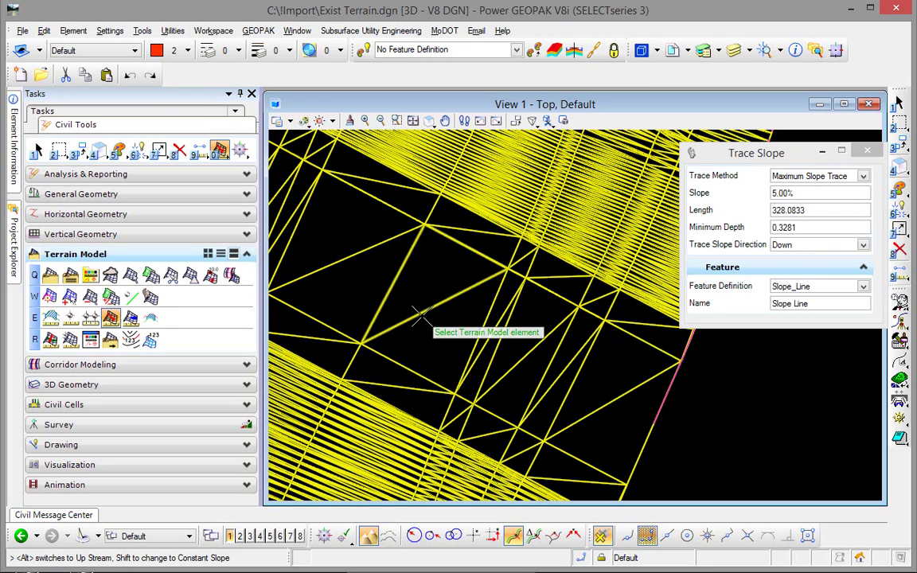
click(420, 316)
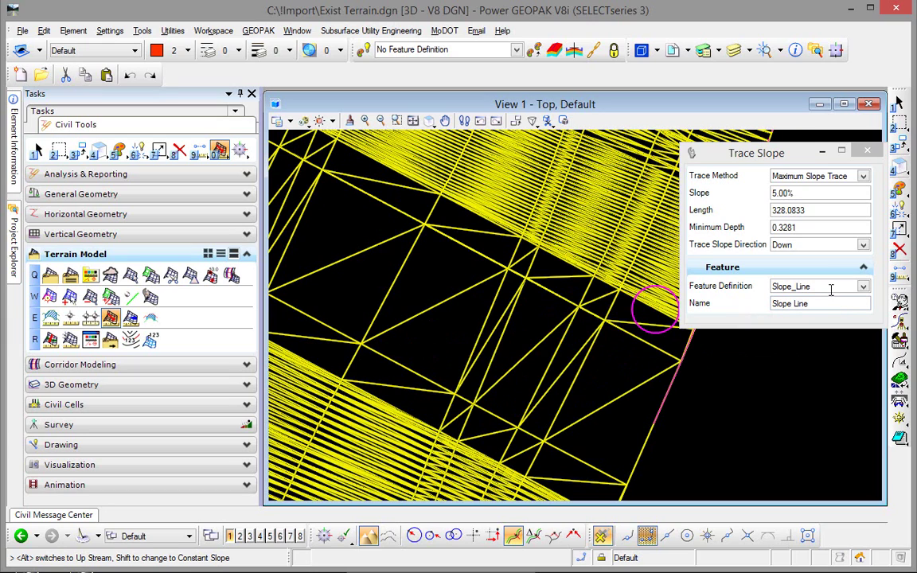
click(864, 176)
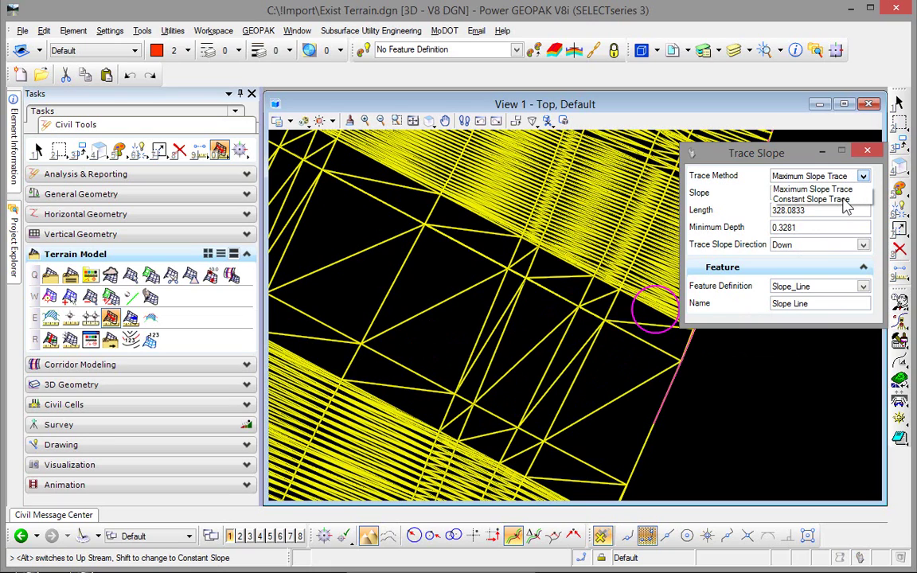
click(820, 189)
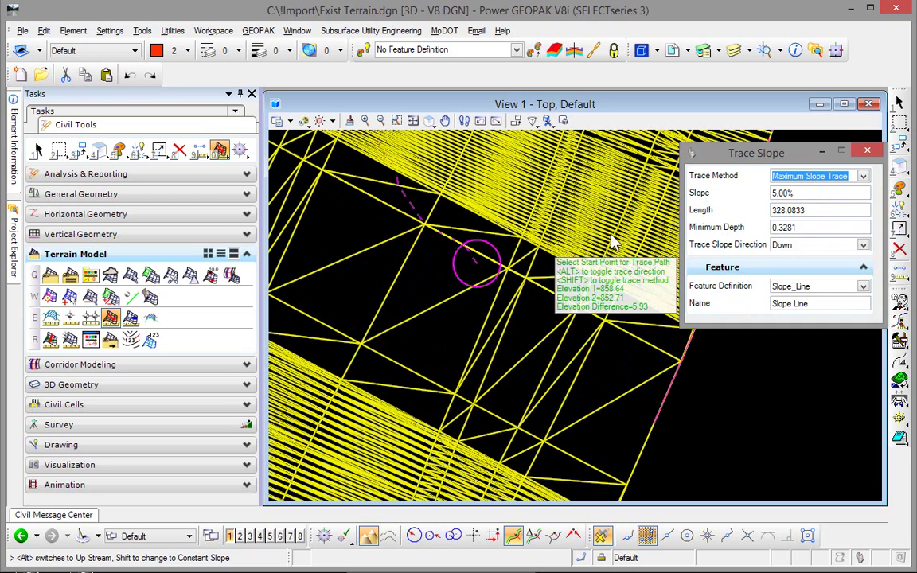
click(814, 211)
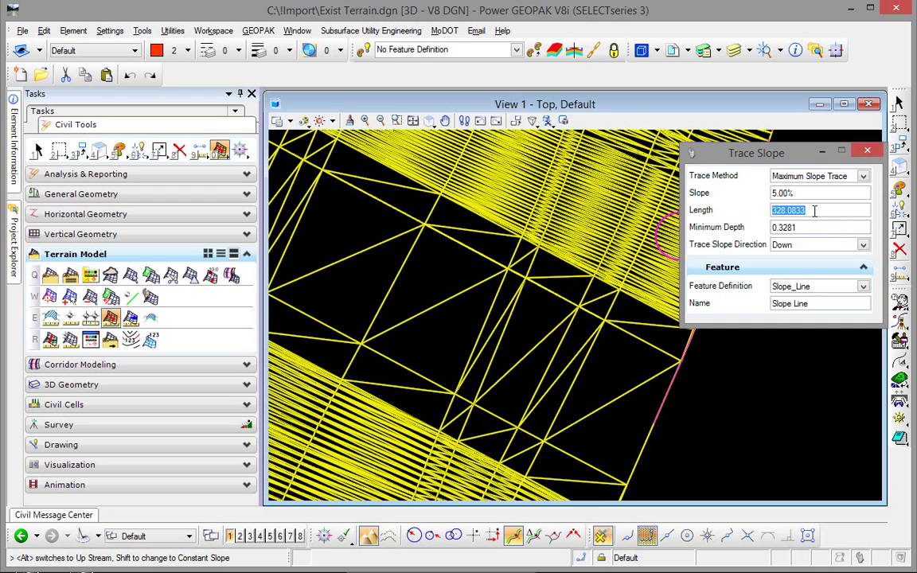
text(150.0000)
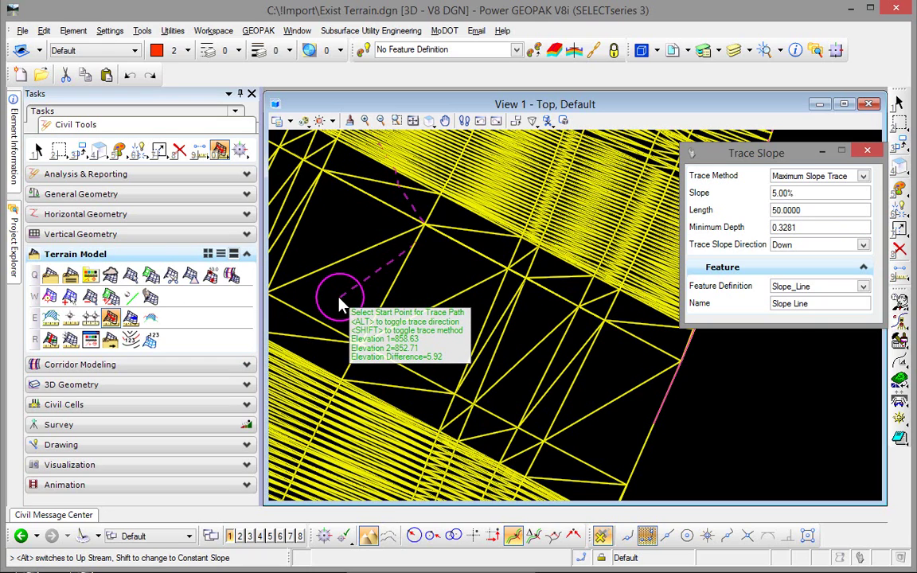
Step: Run Analyze Pond on the Business 13 terrain with all ponds displayed and inspect the pond along the western edge of its northern curve
click(131, 320)
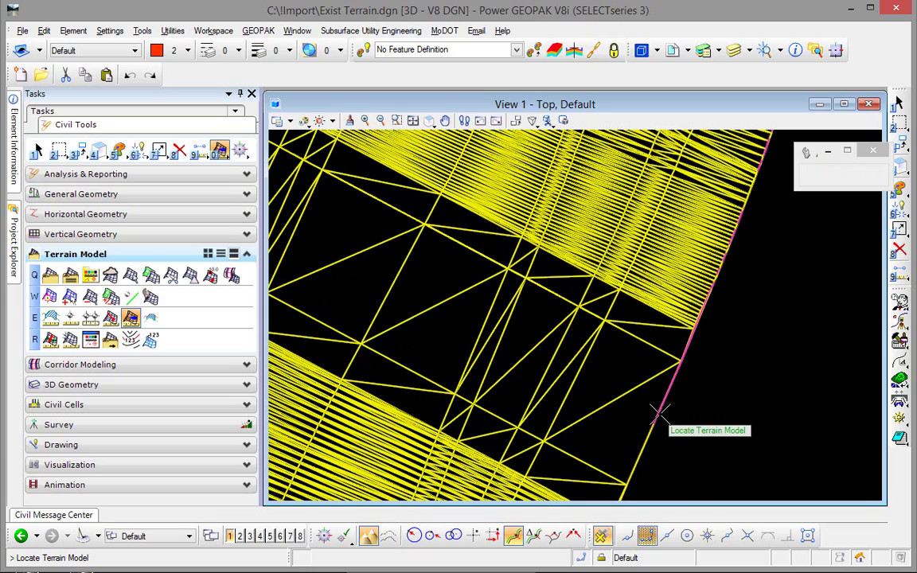
scroll(573, 418, down, 5)
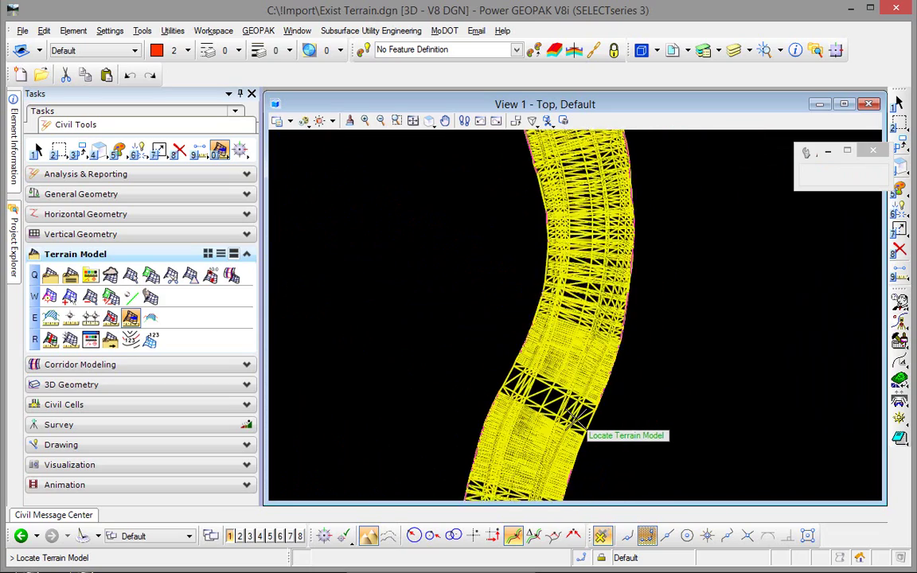
scroll(573, 418, down, 2)
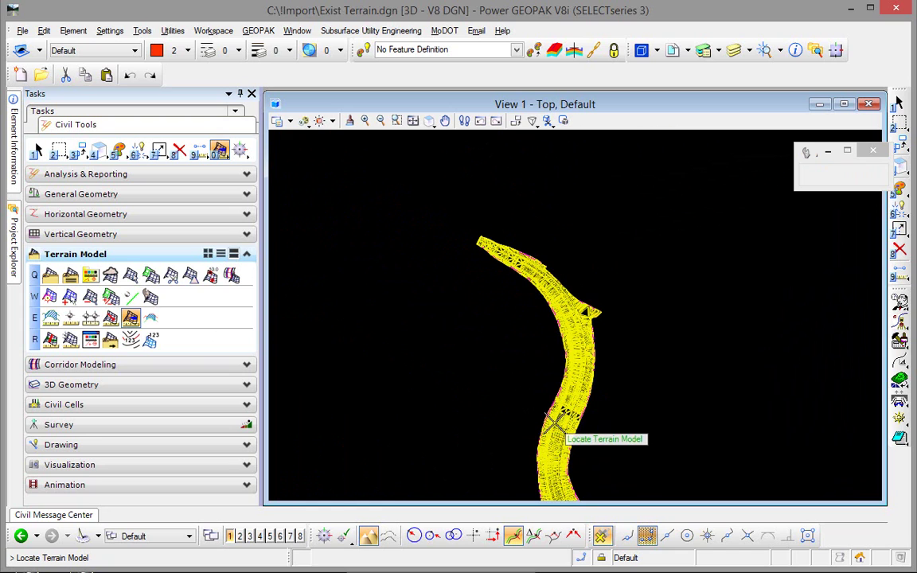
click(547, 420)
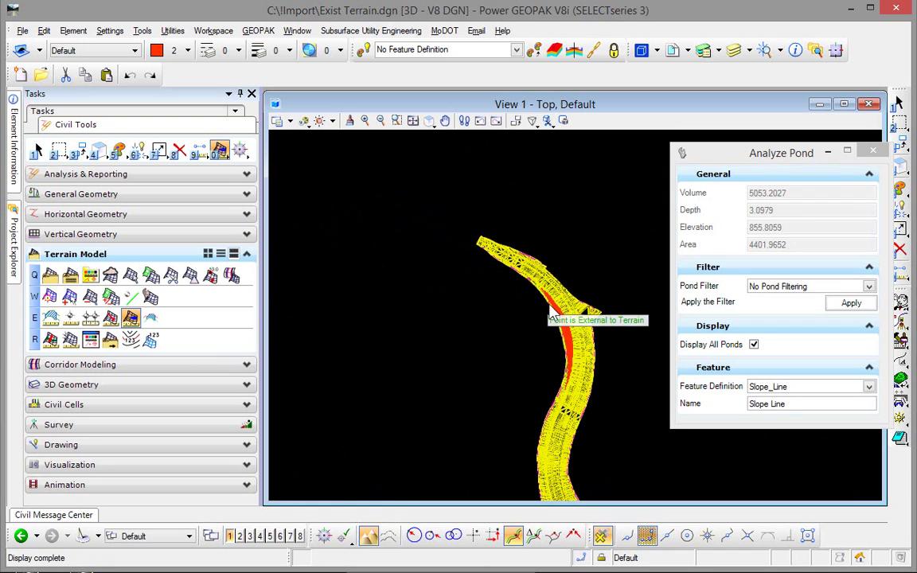
scroll(564, 322, up, 5)
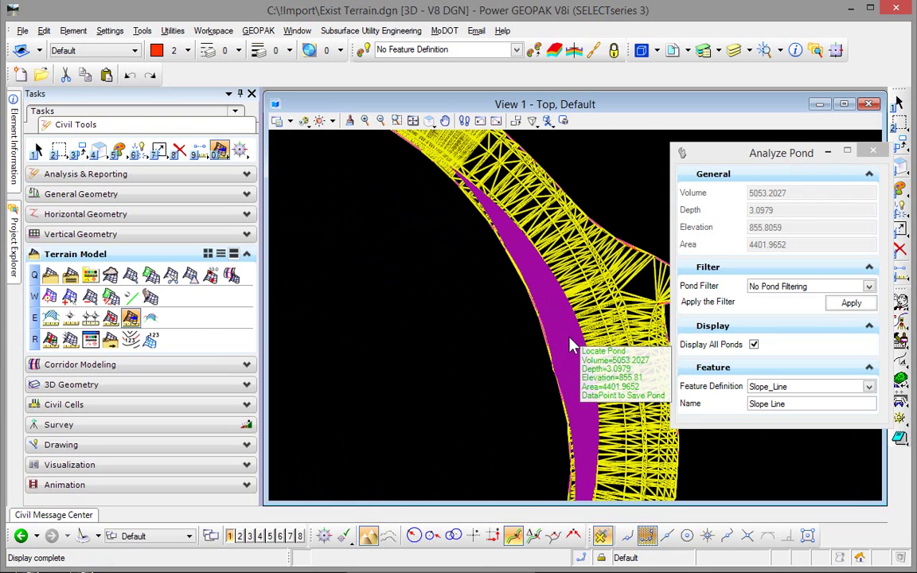
scroll(570, 345, up, 1)
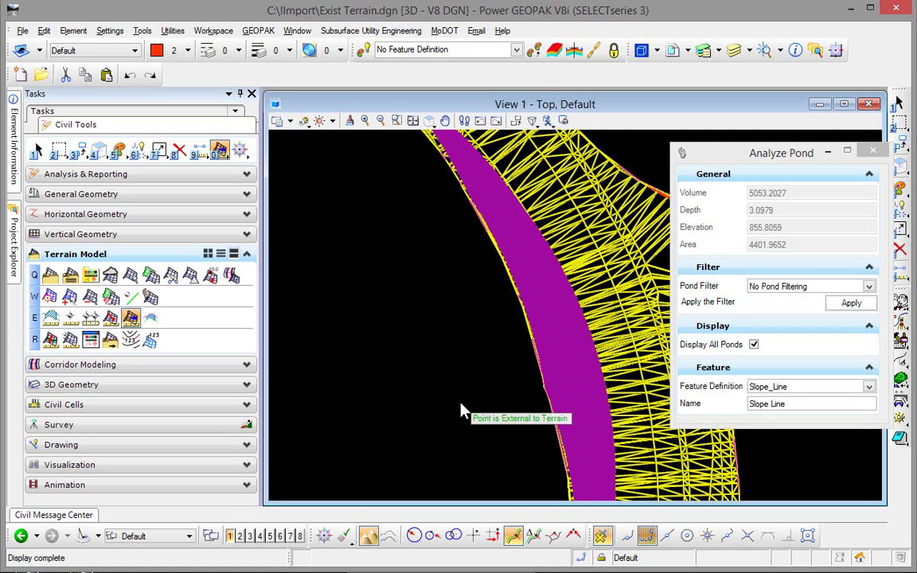
Step: Check the full length of the terrain for other ponds, recheck the northern pond's data, and end the pond analysis
scroll(510, 418, down, 4)
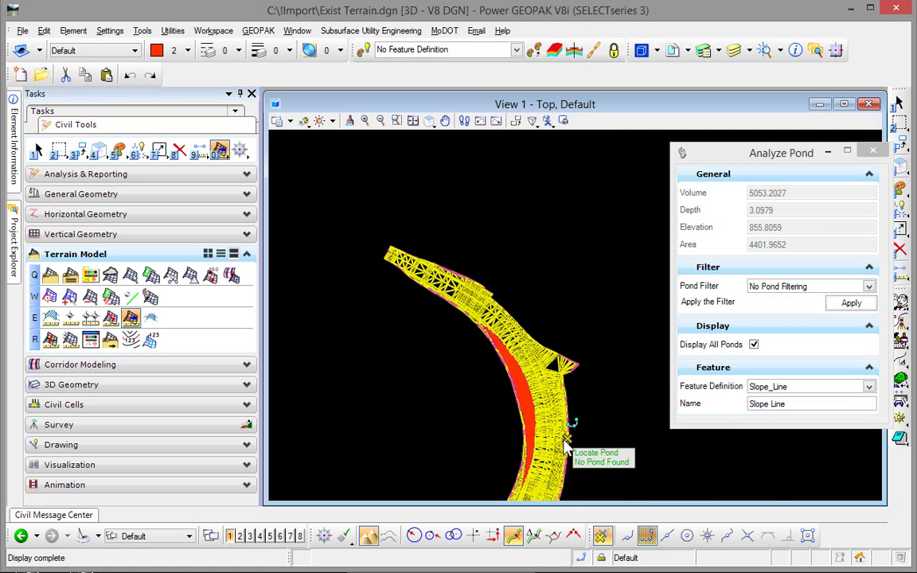
middle_click(597, 460)
middle_drag(597, 460, 565, 283)
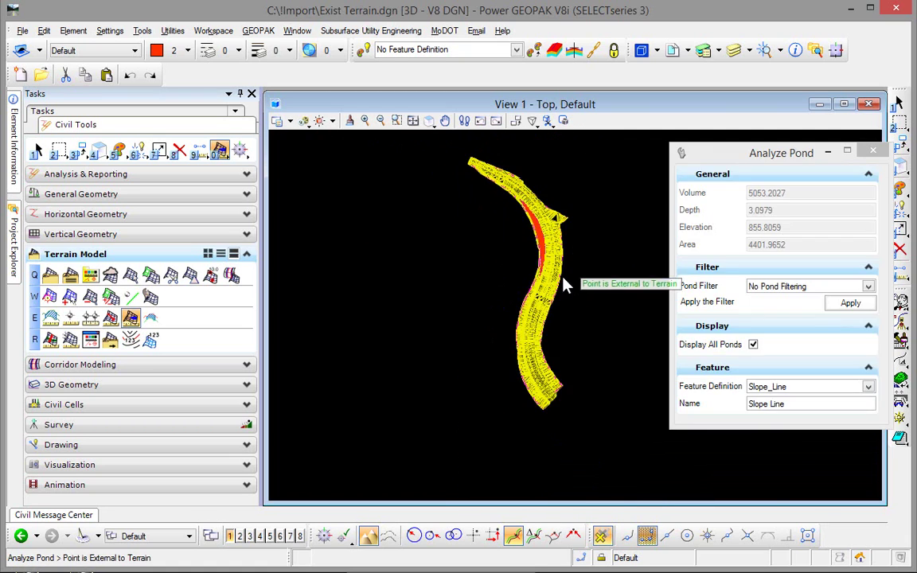
scroll(569, 203, up, 5)
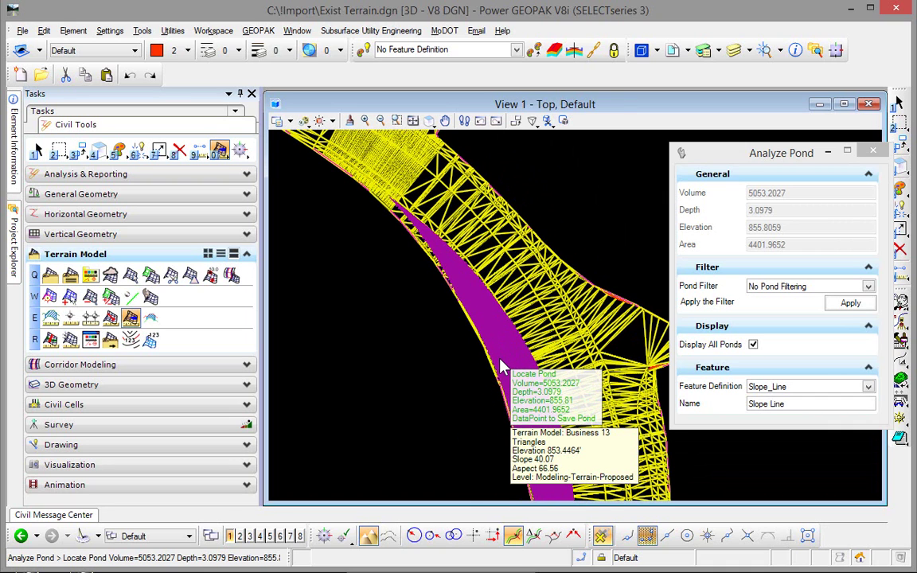
right_click(334, 355)
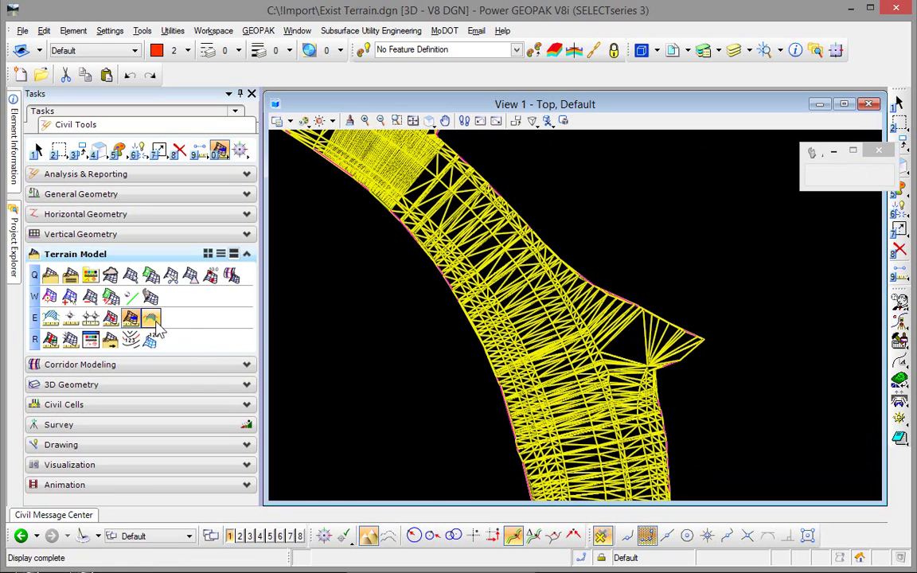
Step: Start Create Cut & Fill Volumes and choose the large surrounding terrain J7P0428I-9 as the existing surface
click(152, 318)
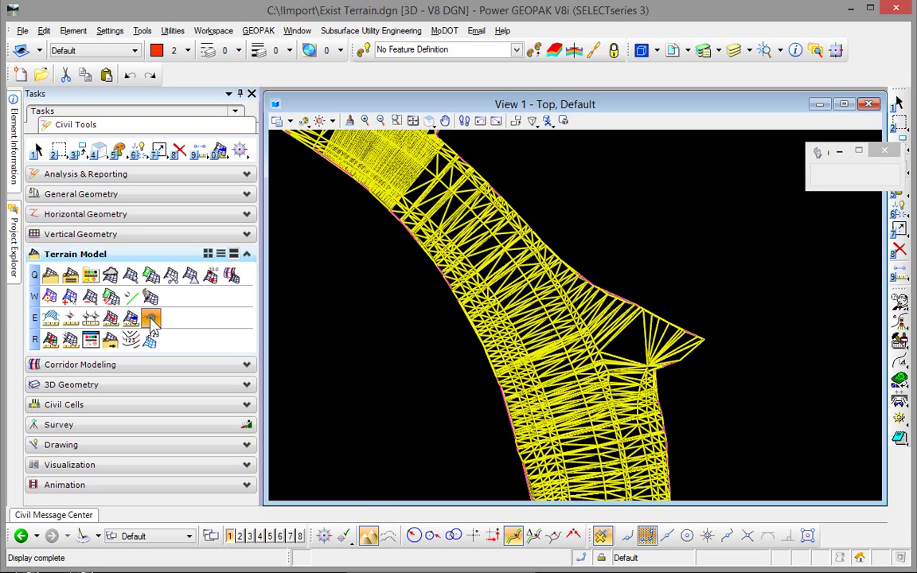
scroll(458, 358, down, 6)
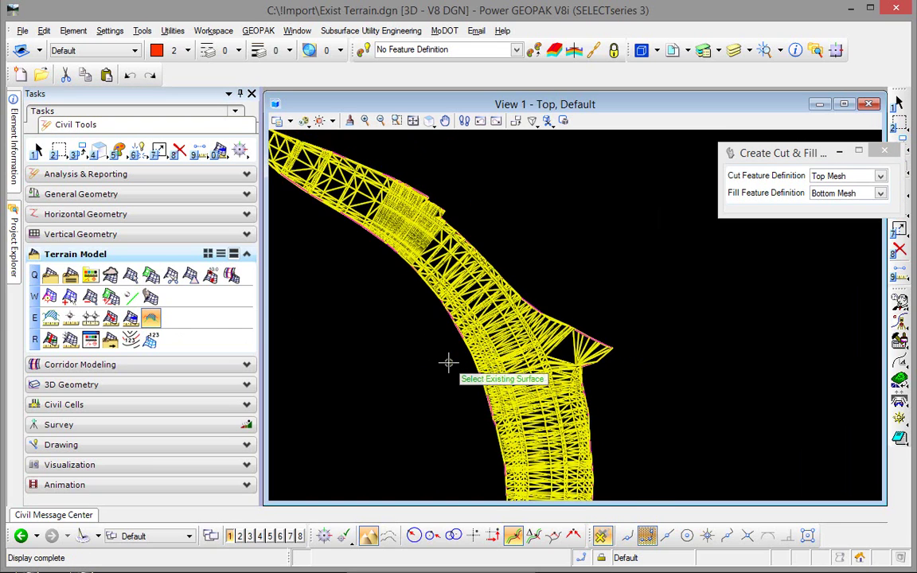
scroll(437, 369, down, 6)
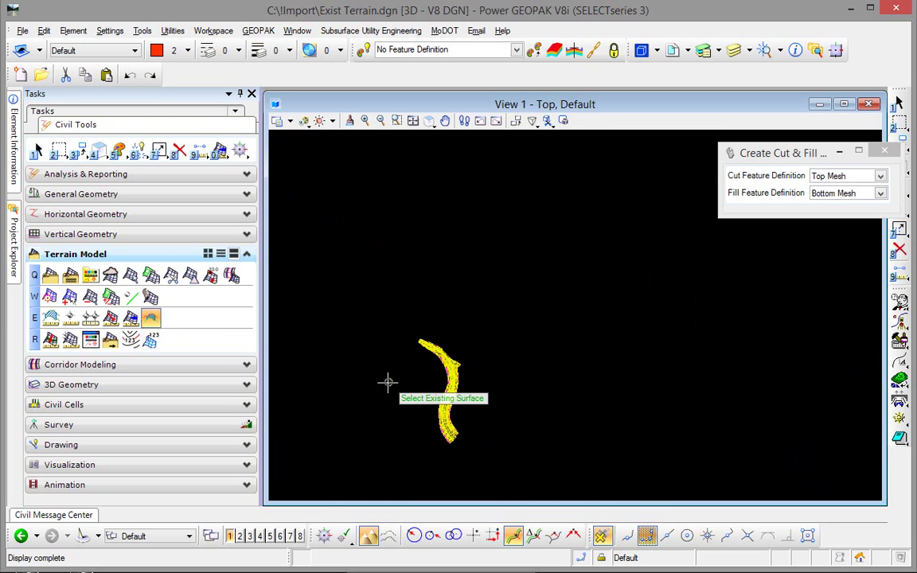
middle_drag(388, 379, 414, 366)
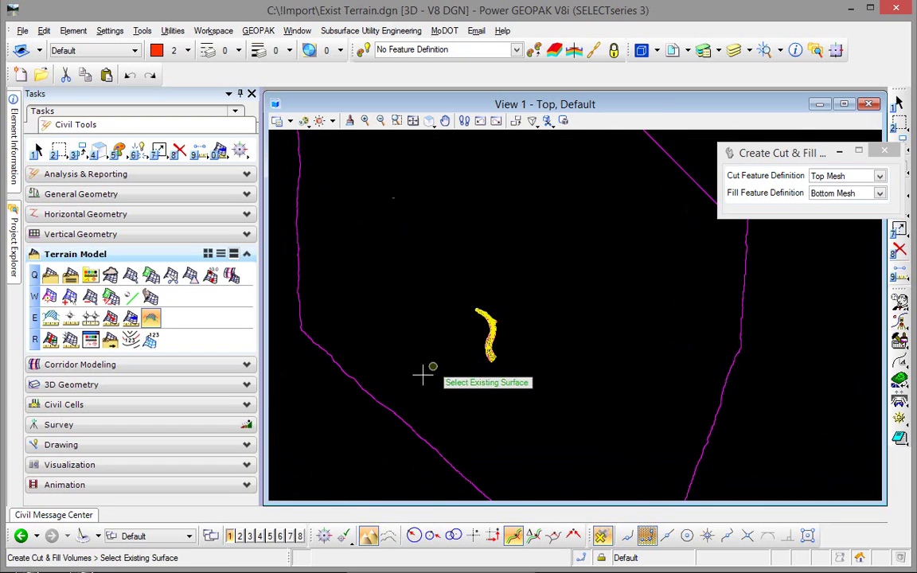
click(389, 409)
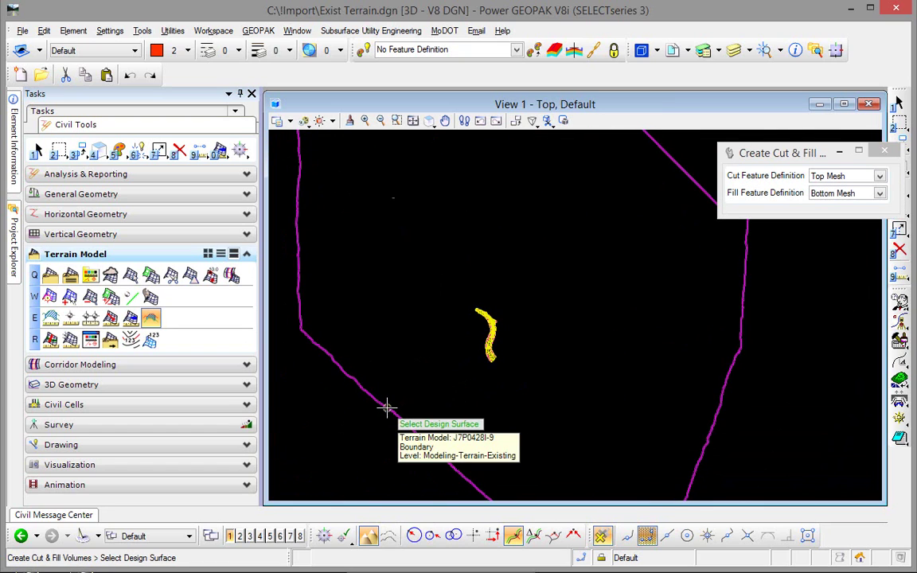
Step: Choose Business 13 as the design surface and create the volumes with Top Mesh for cut and Bottom Mesh for fill
scroll(534, 367, up, 2)
scroll(470, 332, up, 2)
scroll(427, 317, up, 2)
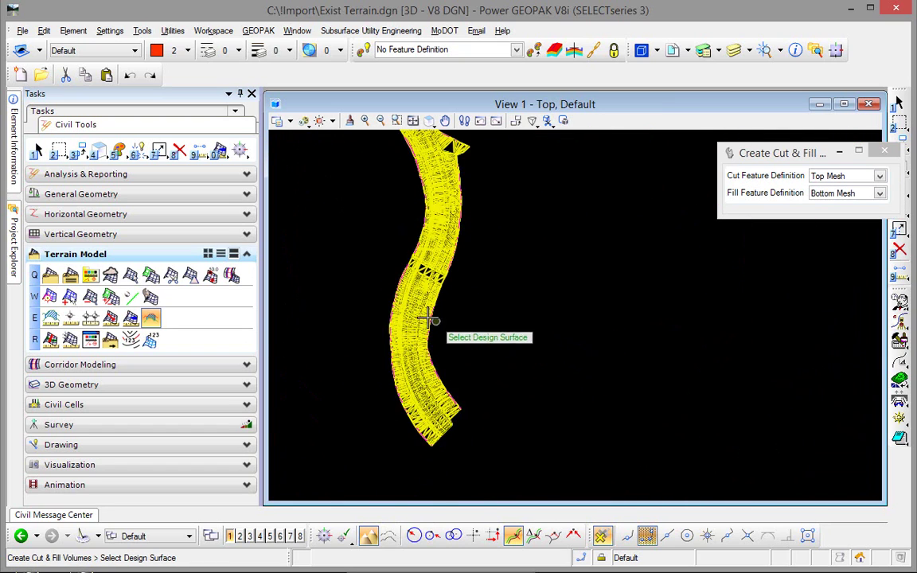
scroll(420, 328, up, 2)
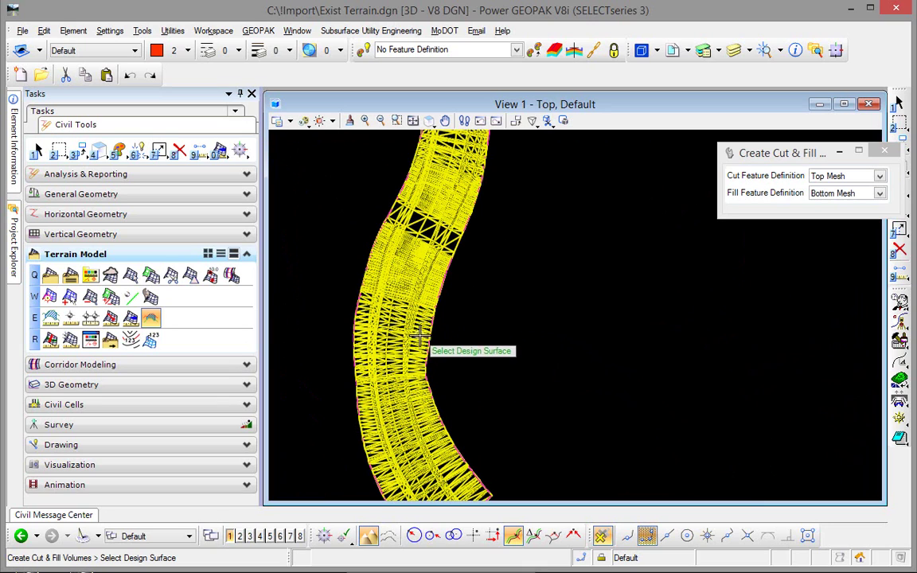
click(427, 342)
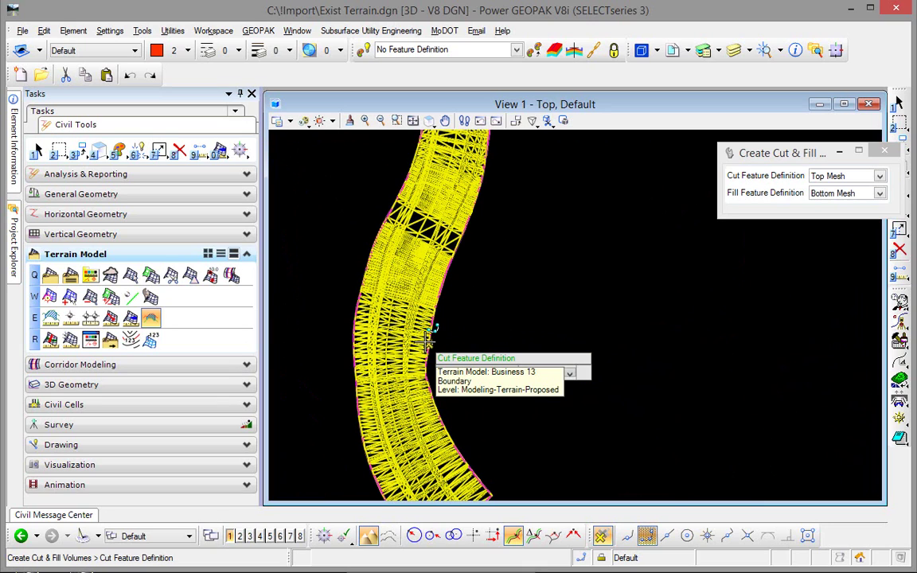
click(479, 306)
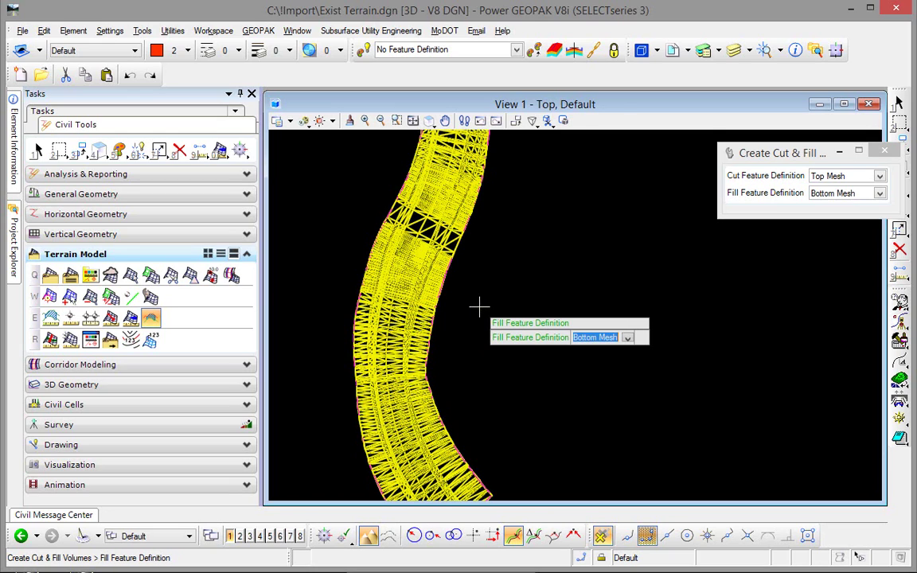
click(477, 307)
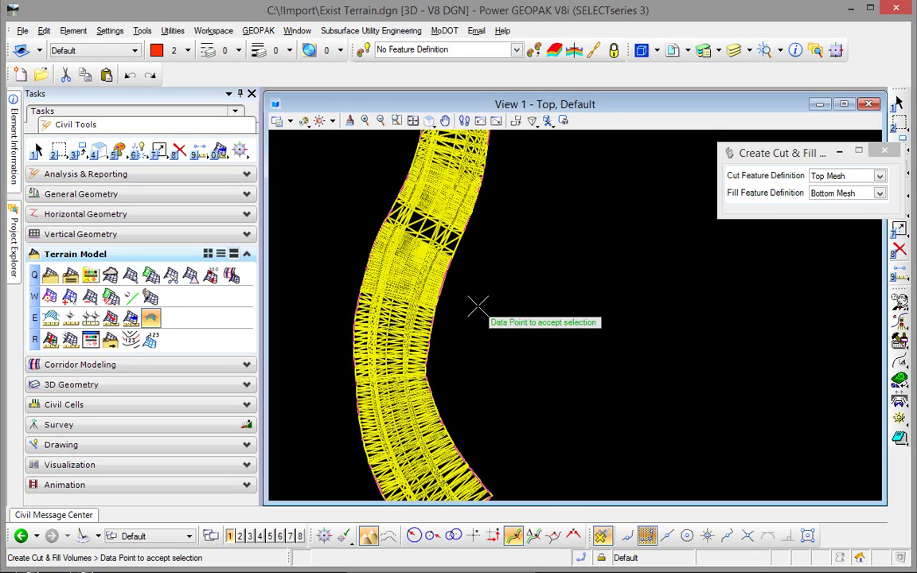
click(478, 306)
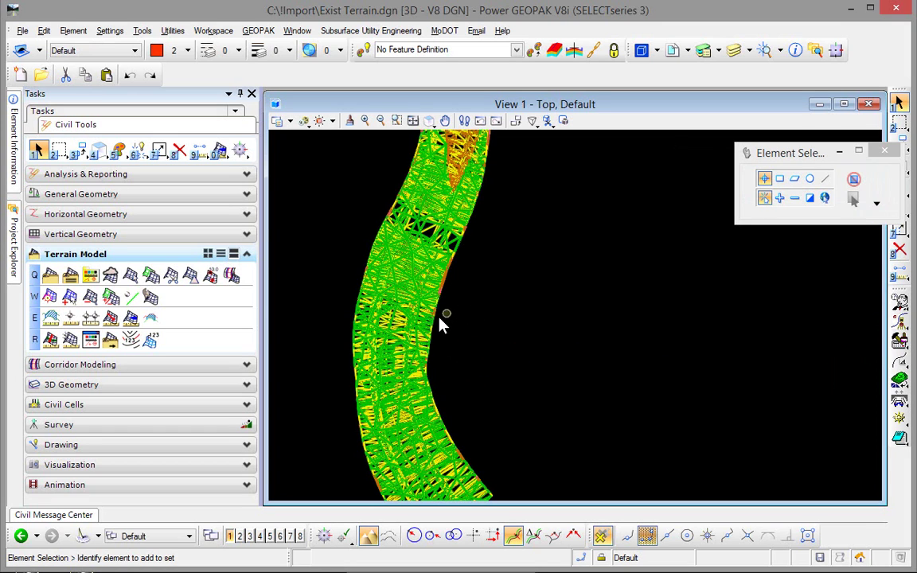
Step: Change the Business 13 terrain's feature definition to Design Boundary
click(434, 332)
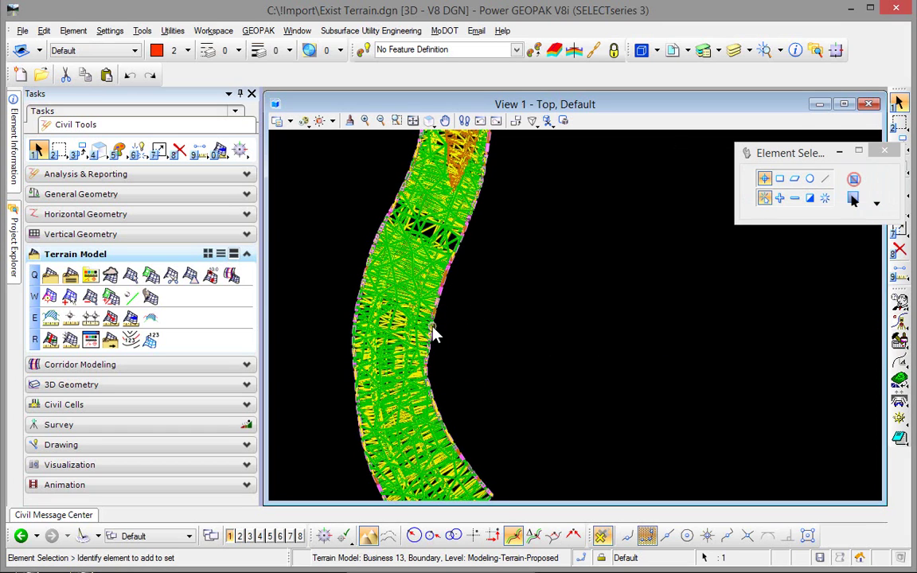
click(450, 318)
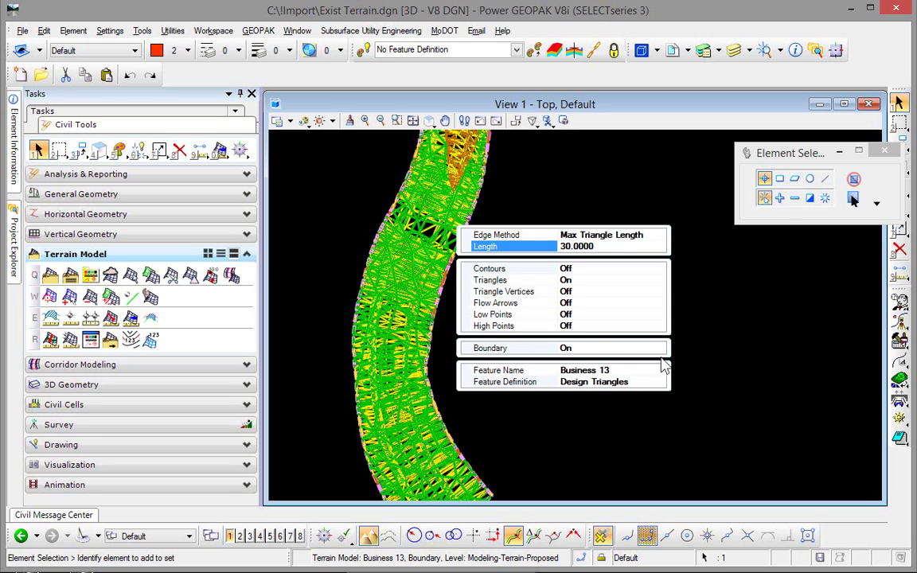
click(660, 382)
click(659, 382)
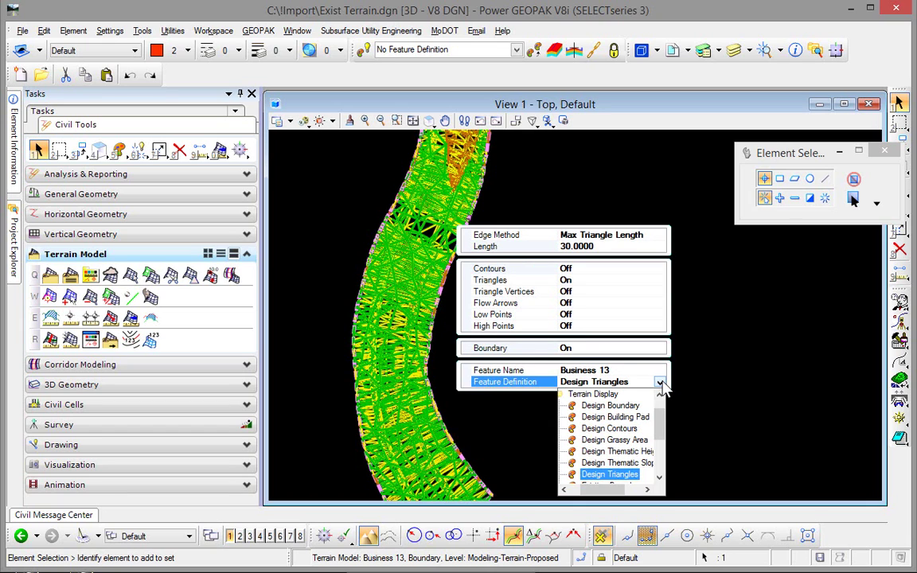
click(610, 406)
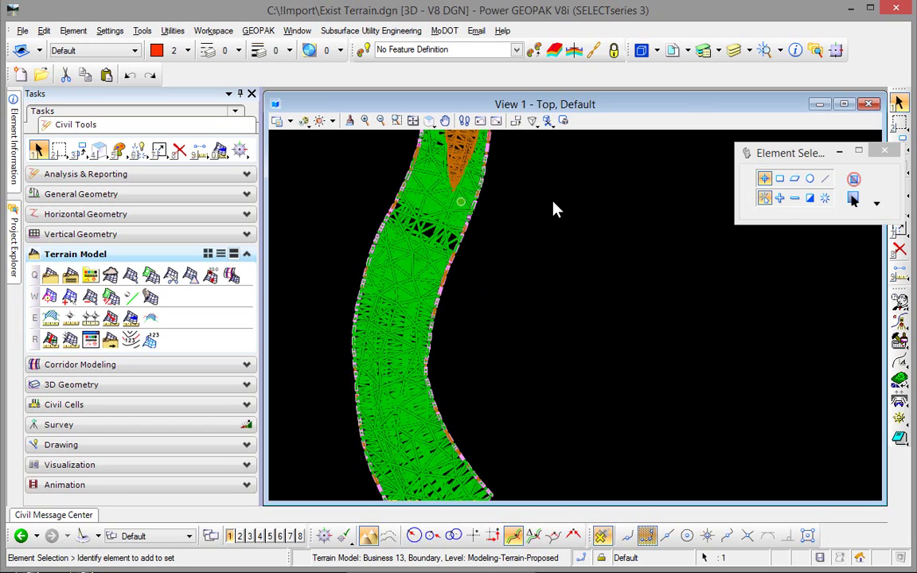
Step: Inspect the cut and fill meshes around the terrain's northern curve, identifying the Bottom Mesh and selecting the Top Mesh
drag(572, 208, 584, 322)
right_click(584, 322)
scroll(570, 348, up, 3)
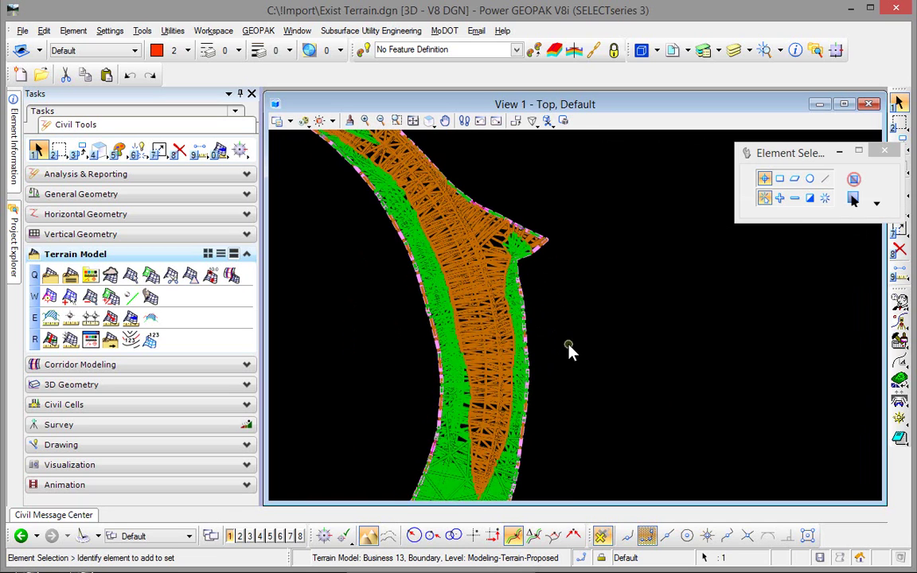
mouse_move(472, 350)
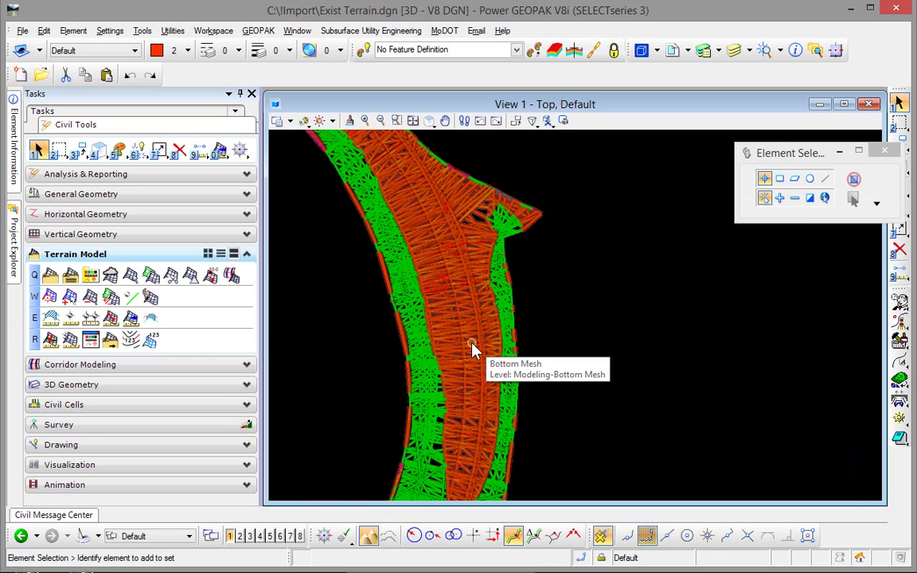
click(472, 350)
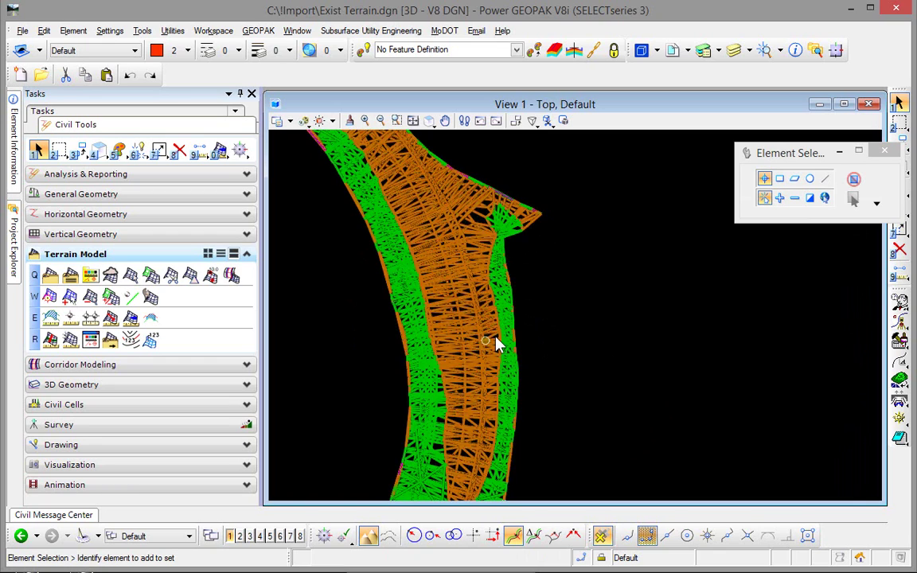
click(506, 421)
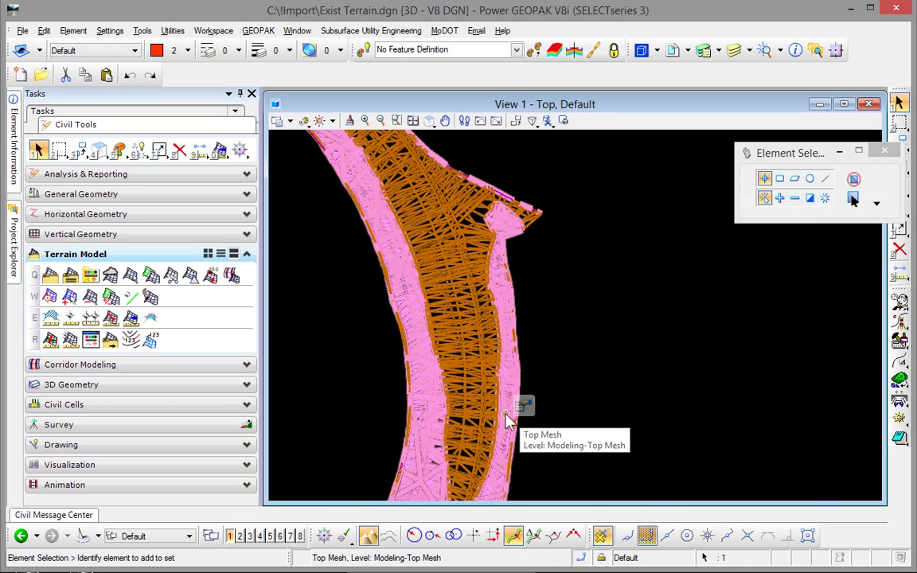
Step: Rotate the view dynamically to examine the cut and fill meshes in 3D, and inspect the properties of the Bottom Mesh
click(525, 405)
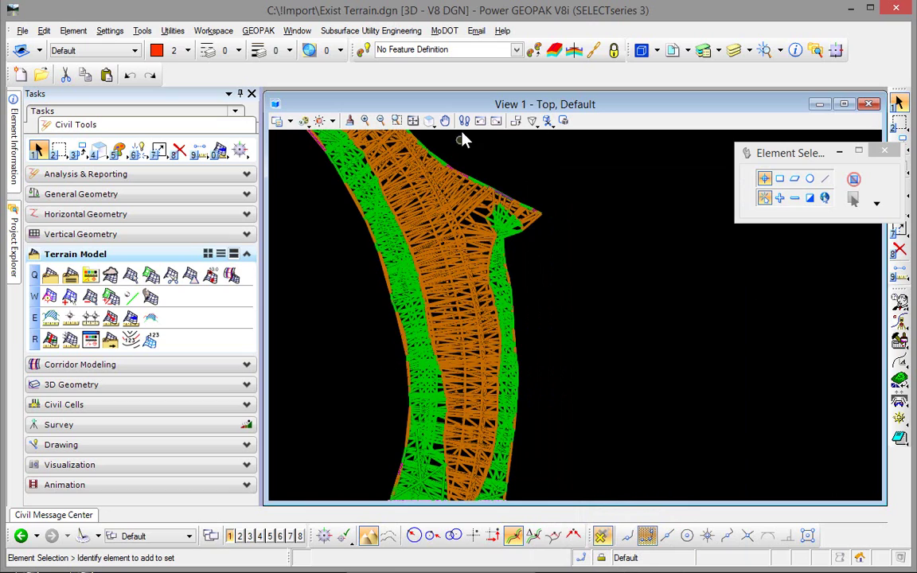
click(429, 121)
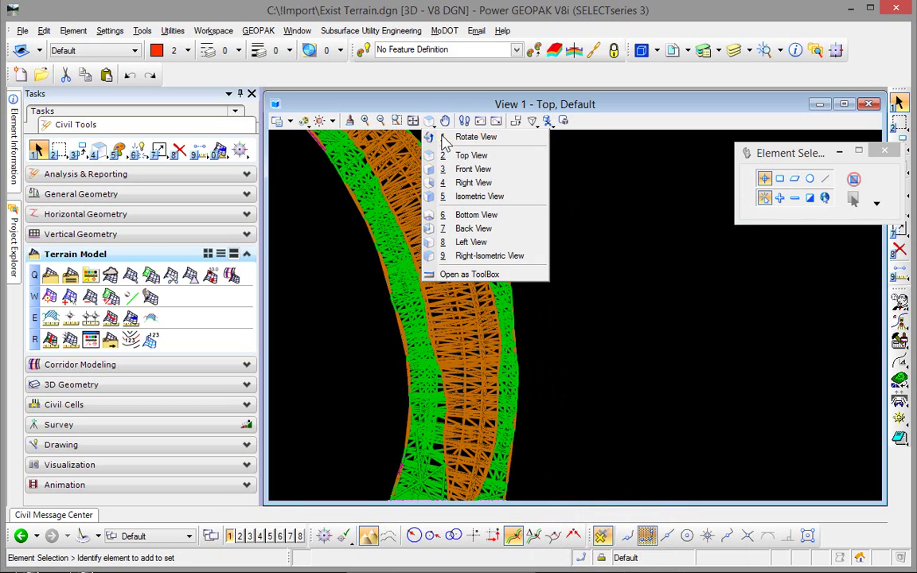
click(450, 138)
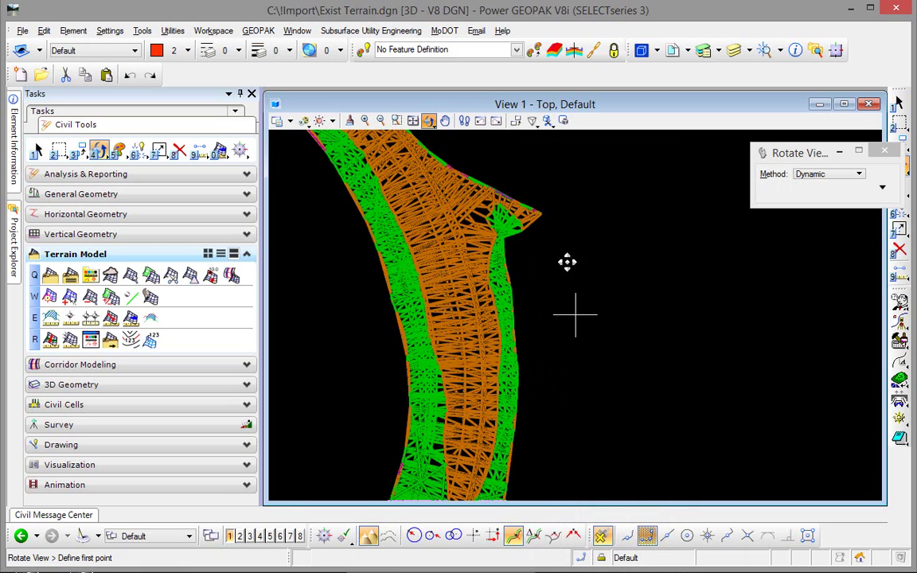
click(491, 351)
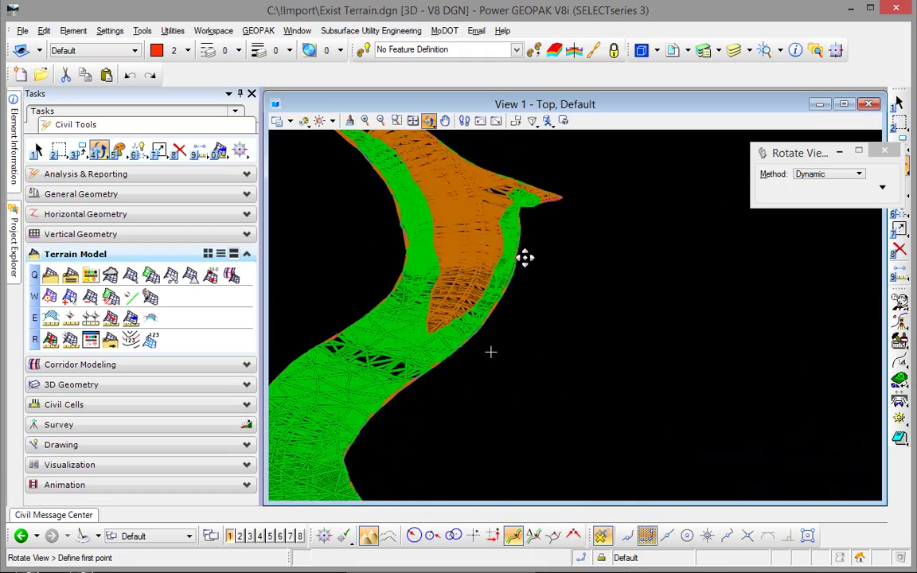
click(538, 237)
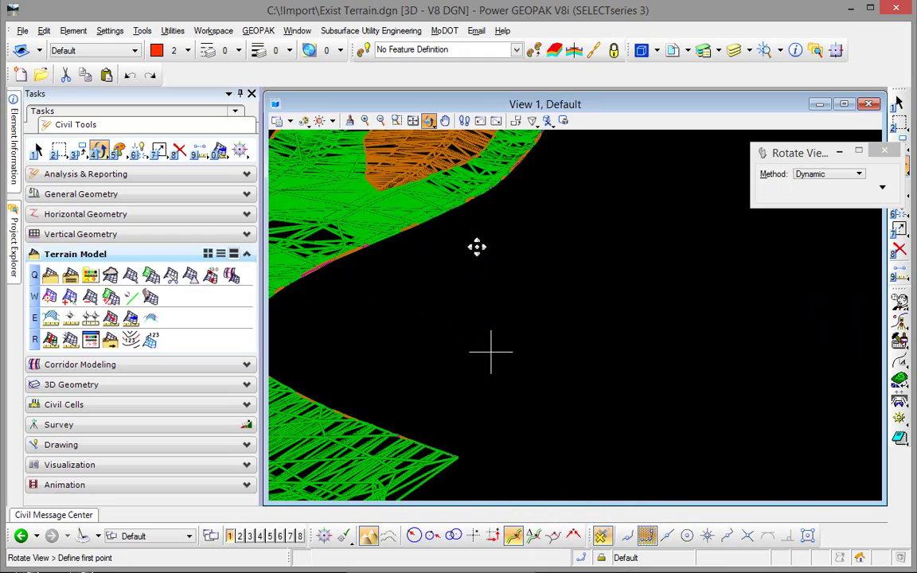
click(549, 356)
scroll(549, 356, up, 2)
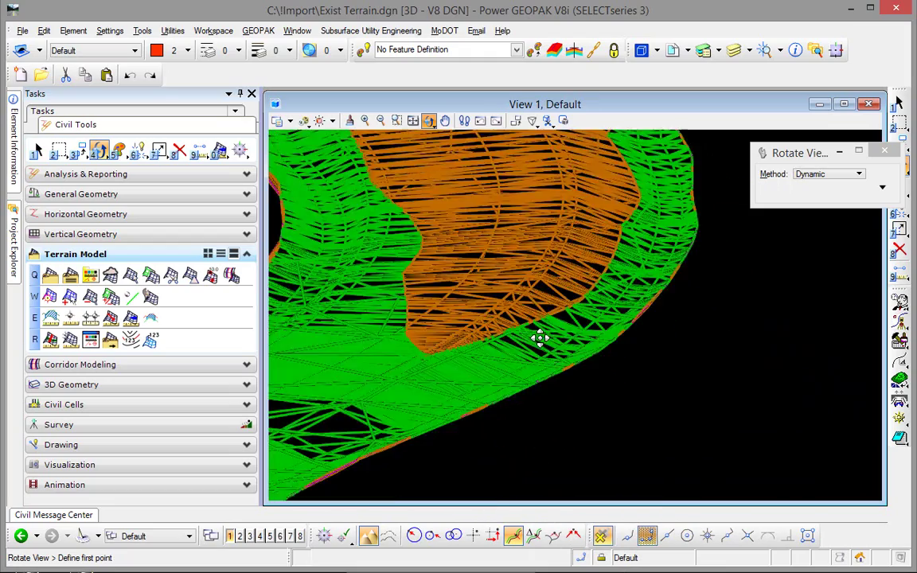
right_click(591, 324)
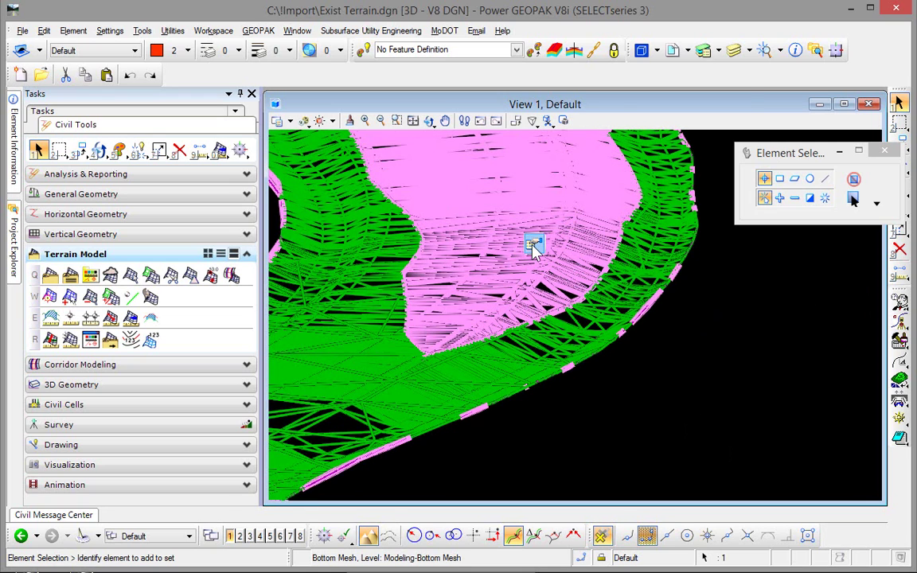
mouse_move(527, 242)
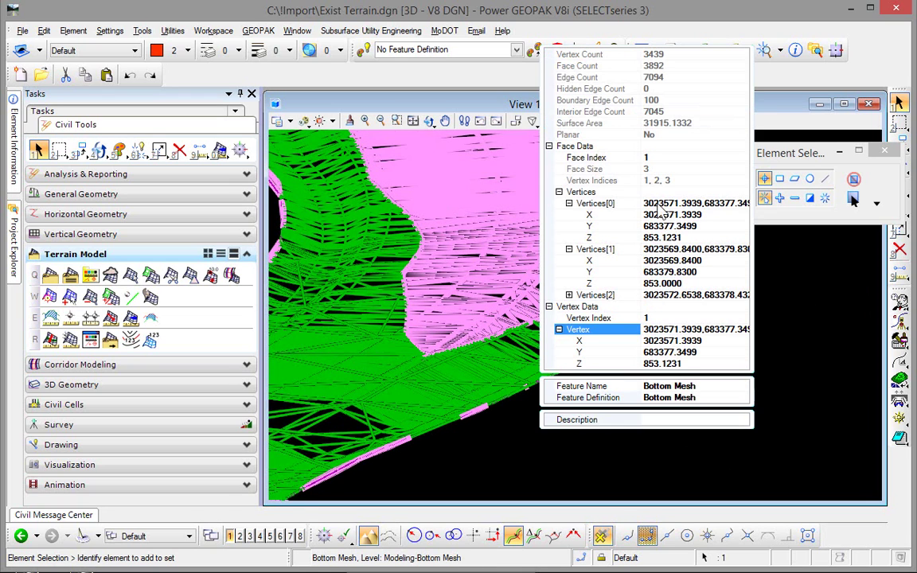